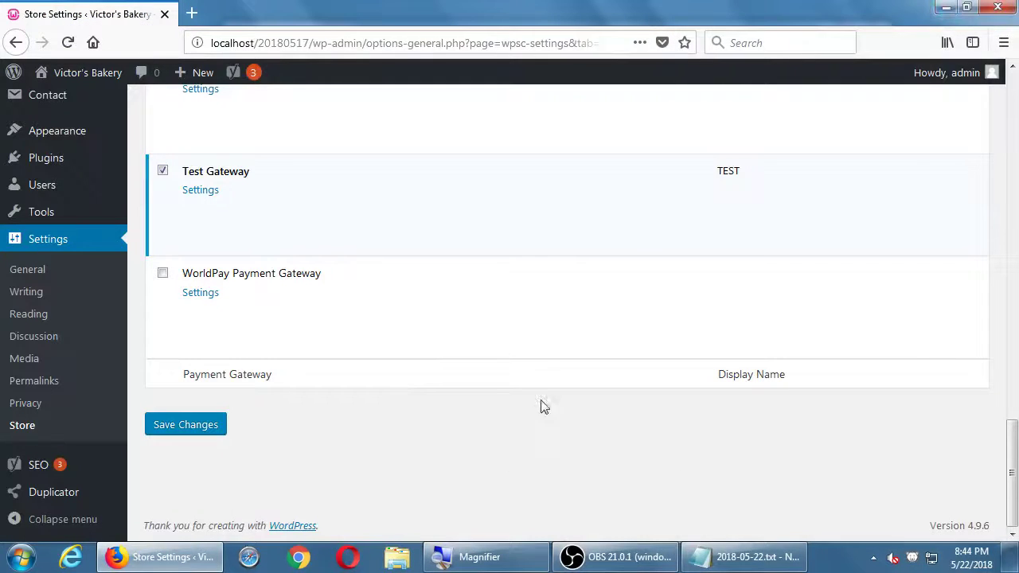
- Switch to the 2018-05-22.txt notes and replace the "Fees" line with "There is always someone in the middle when it comes to money"
click(702, 556)
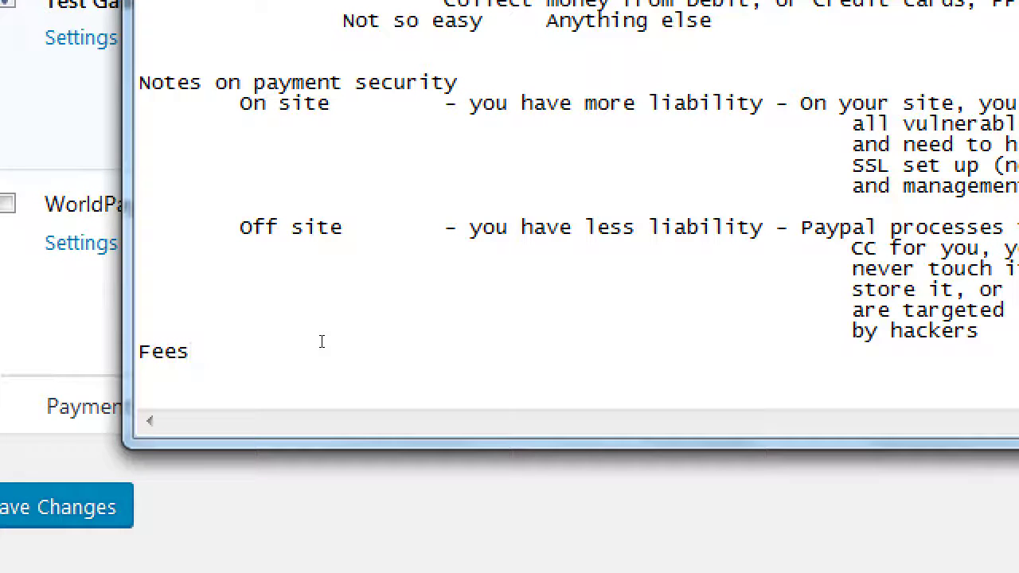
key(shift+Home)
text(There is always)
text( a)
key(BackSpace)
text(someone oi)
key(BackSpace)
key(BackSpace)
text(in the middle when it comes to money)
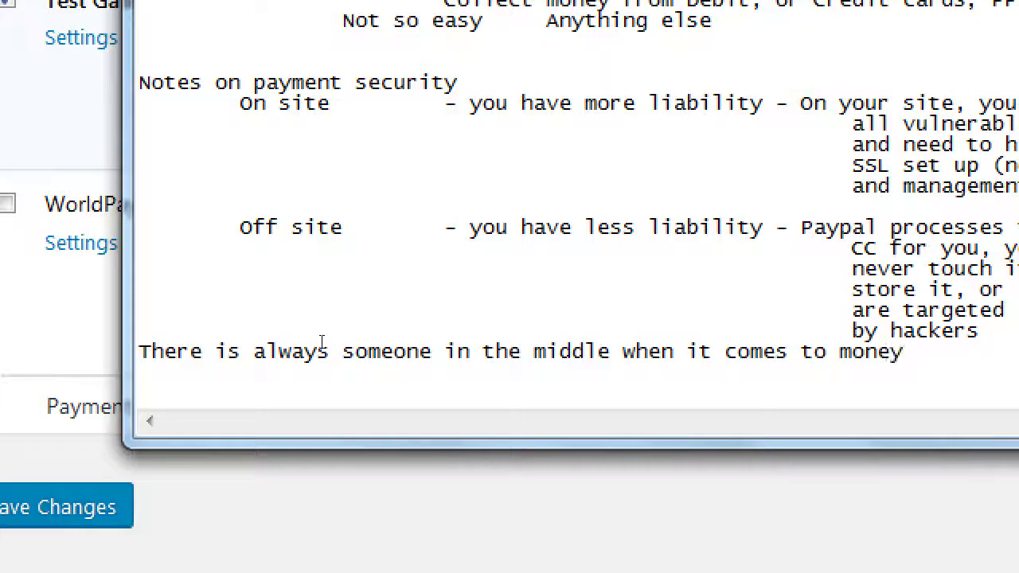
- Separate the sentence about someone in the middle from the off-site notes above with a blank line
key(Home)
key(Return)
key(Down)
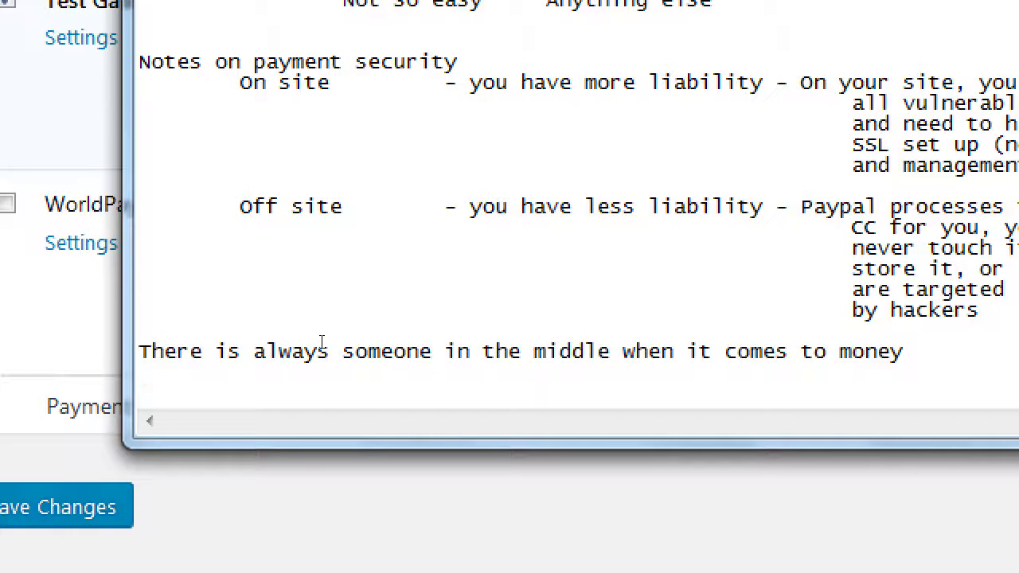
key(BackSpace)
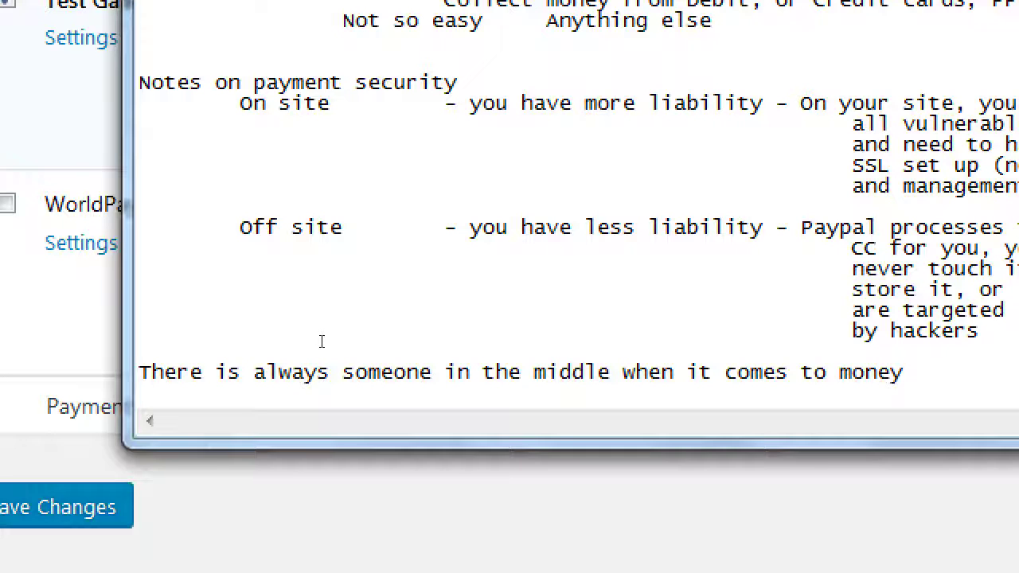
- Write "Credit card is entered and then money is held", slightly indented, on the line below the middleman sentence
text(Credit card is )
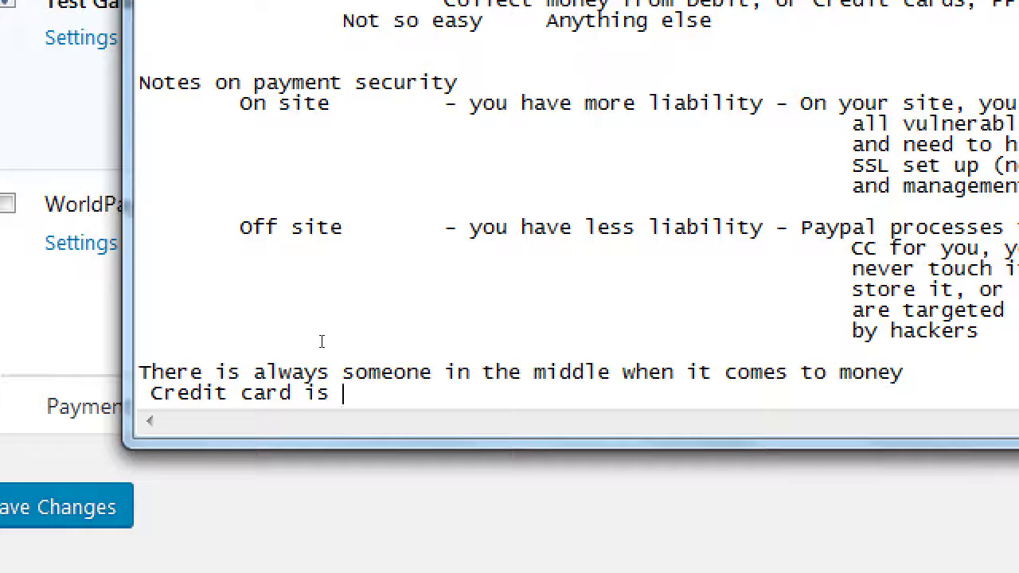
text(entered and t)
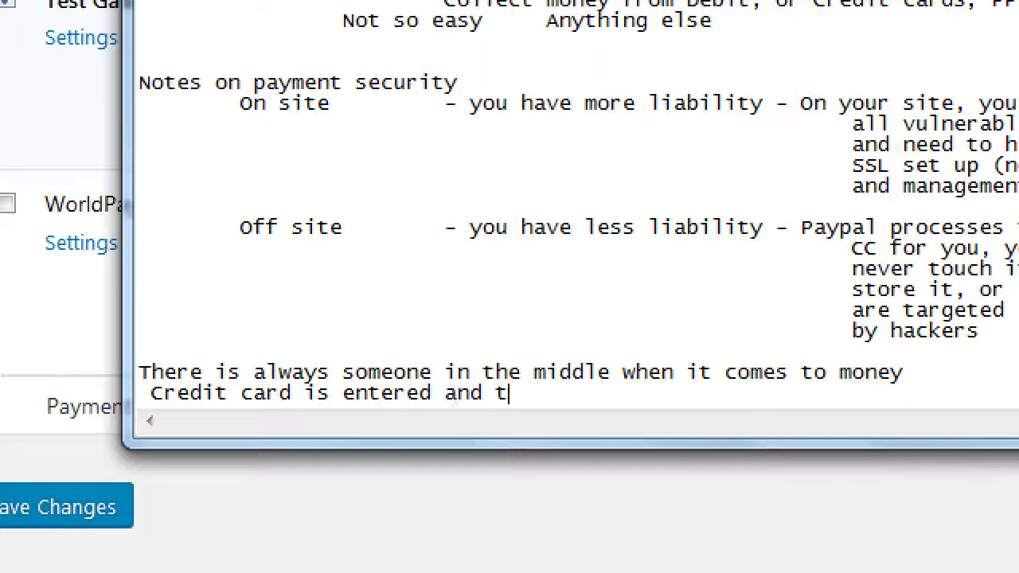
text(hen held)
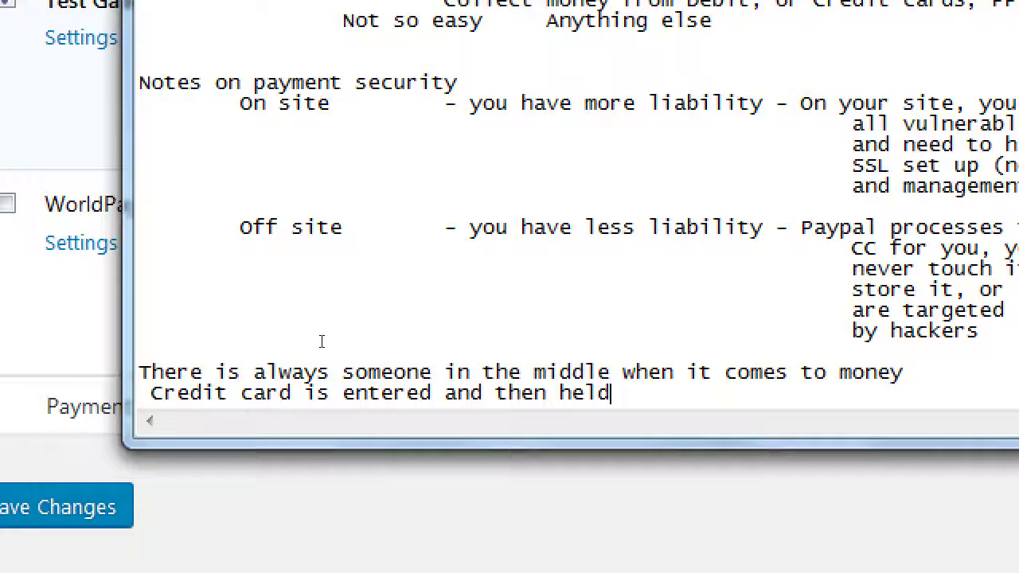
key(BackSpace)
key(BackSpace)
key(BackSpace)
key(BackSpace)
text(mone)
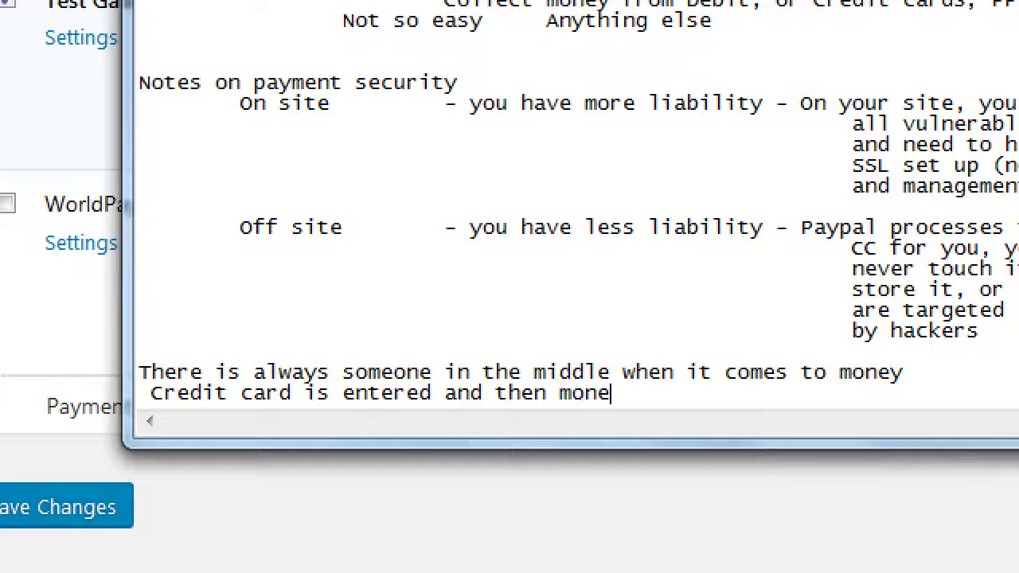
text(y is held)
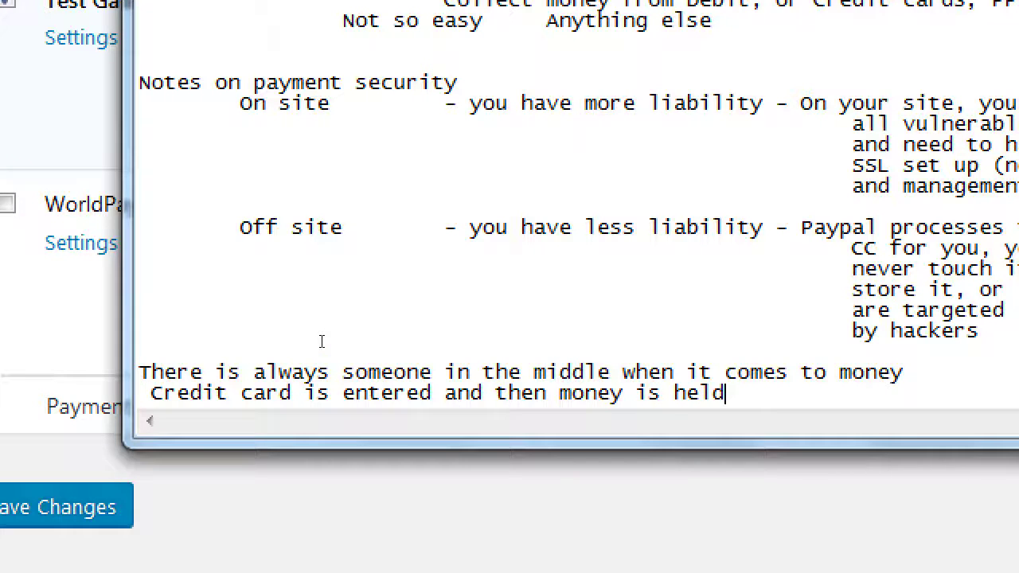
- Complete the credit card line with "in an escrow account"
text( in a)
key(BackSpace)
key(BackSpace)
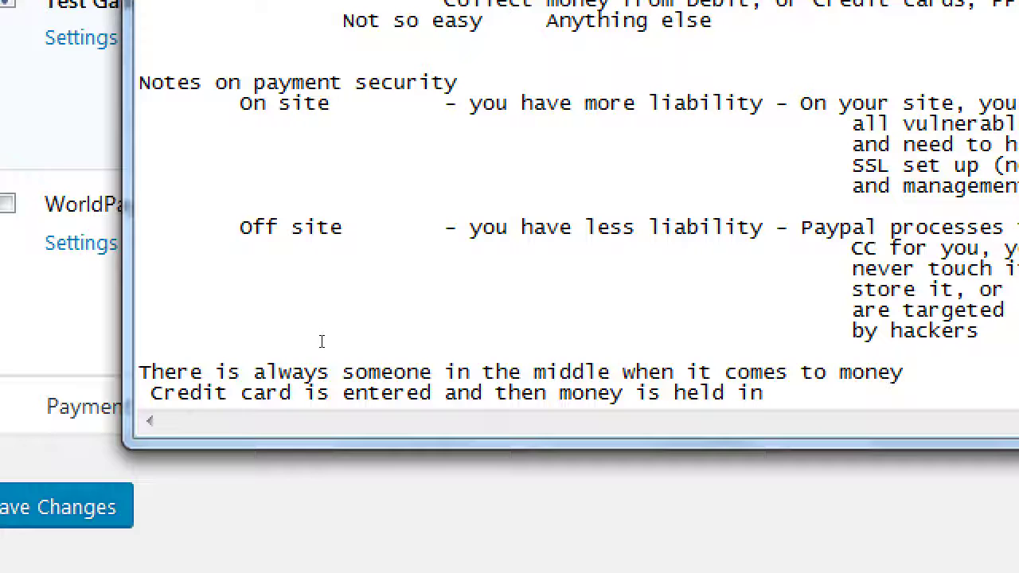
text(an escre)
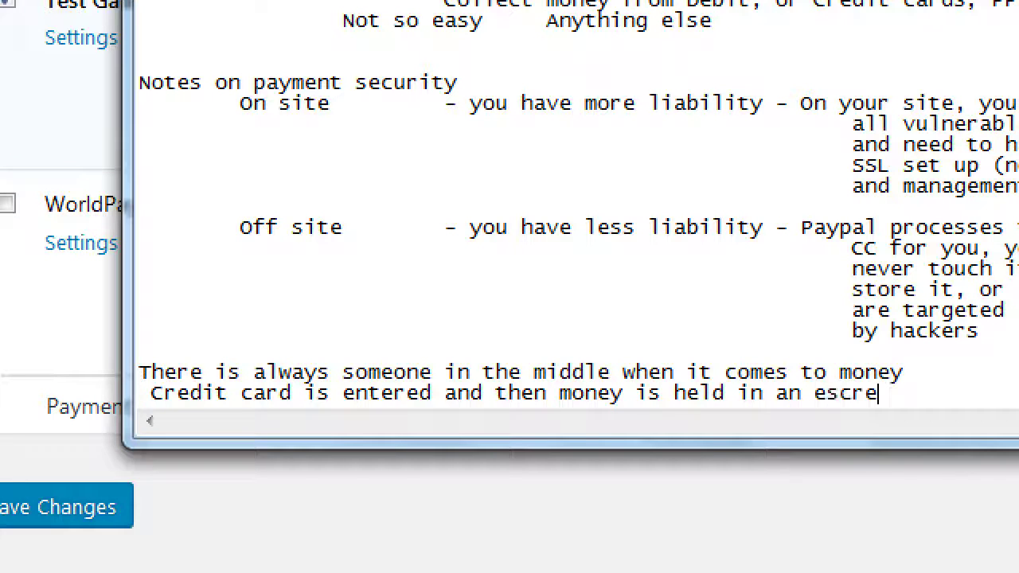
text(w accou)
key(BackSpace)
key(BackSpace)
key(BackSpace)
key(BackSpace)
key(BackSpace)
key(BackSpace)
key(BackSpace)
key(BackSpace)
text(ow account)
- Add the indented line "then transfered to your bank." below the credit card line
key(Return)
key(Tab)
text(then transfered)
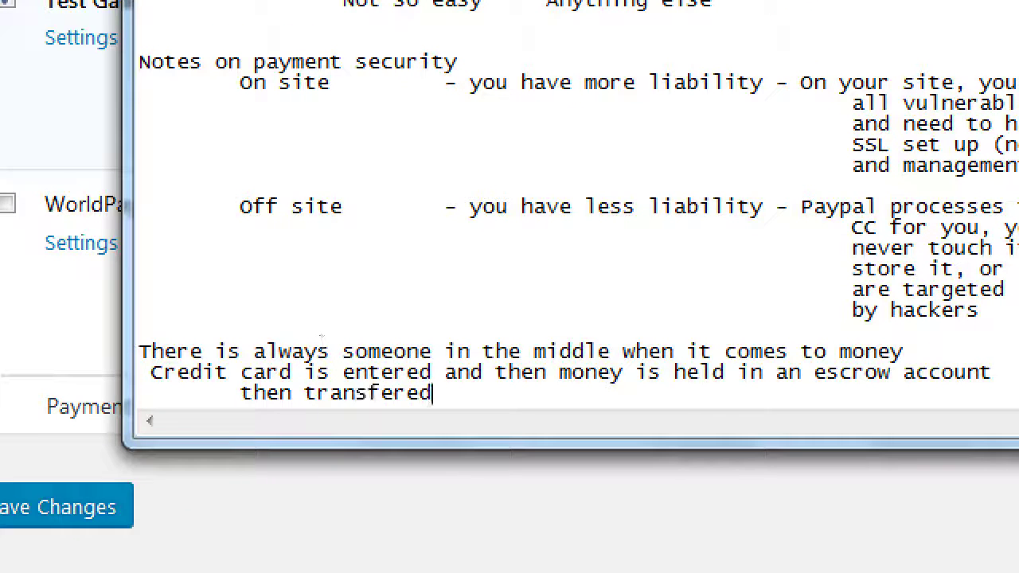
text( to your b)
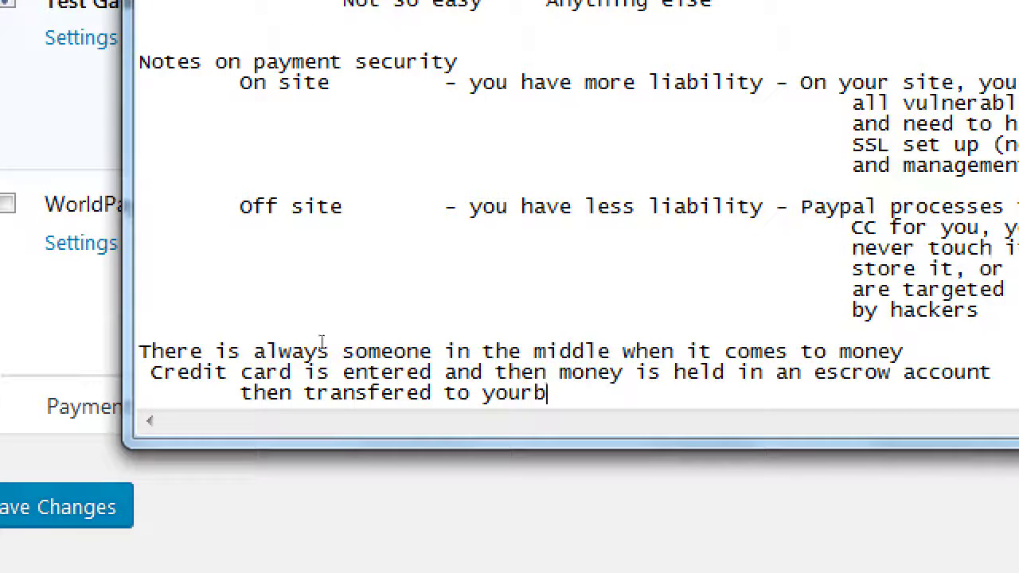
key(BackSpace)
text(bank.)
- Highlight the words "escrow account" and then "middle" in the money notes to point them out
key(Up)
key(End)
key(ctrl+shift+Left)
key(ctrl+shift+Left)
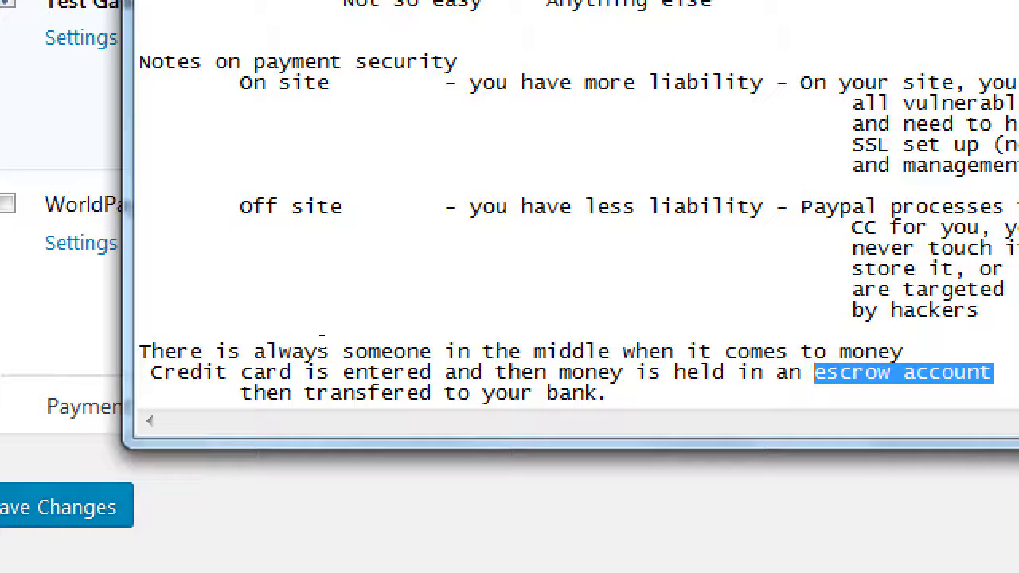
double_click(577, 351)
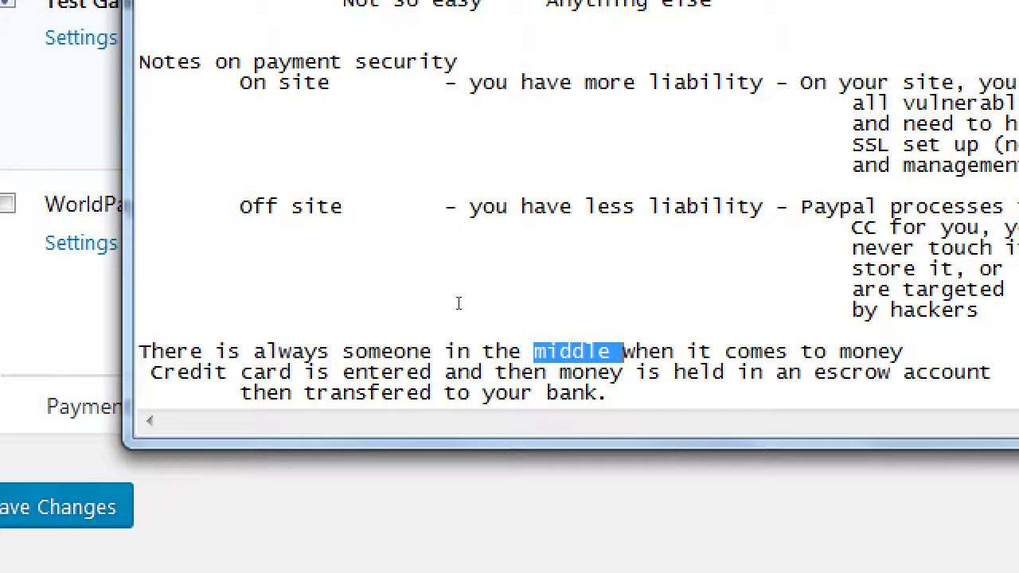
- Add the indented line "Meaning there are fees" at the end of the notes
key(ctrl+End)
key(Return)
key(Tab)
text(Meanin)
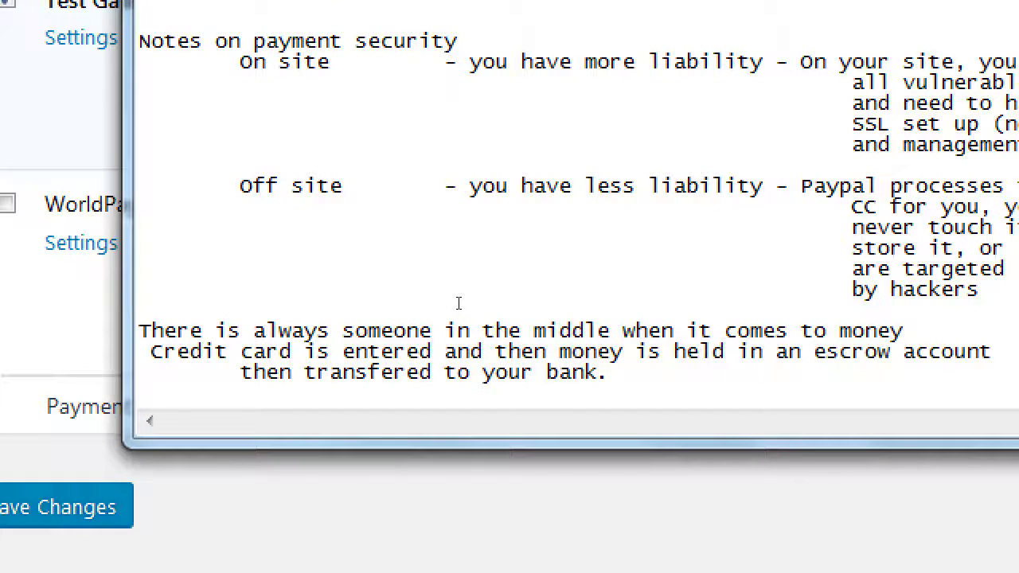
text(g there are )
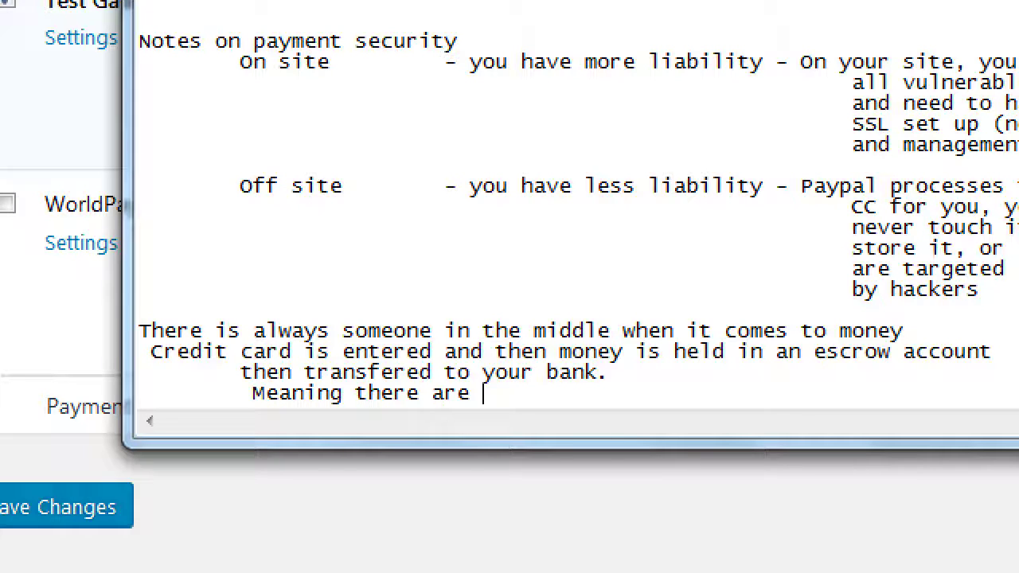
text(fees)
- Leave a blank line after the fees remark and write "2.8% on PayPal"
key(Return)
key(Return)
text(2.8)
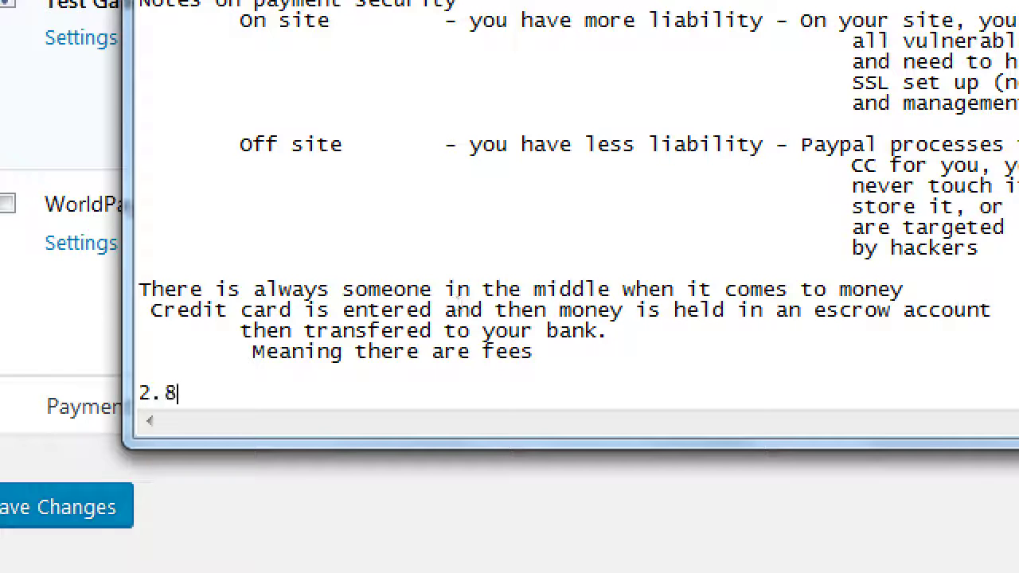
text(% on p)
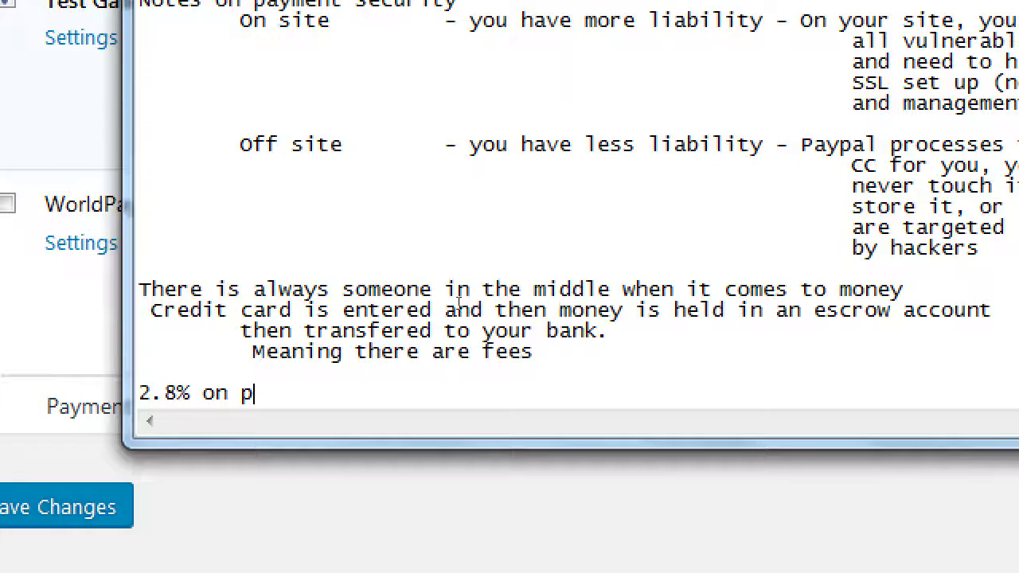
key(BackSpace)
text(PayPal)
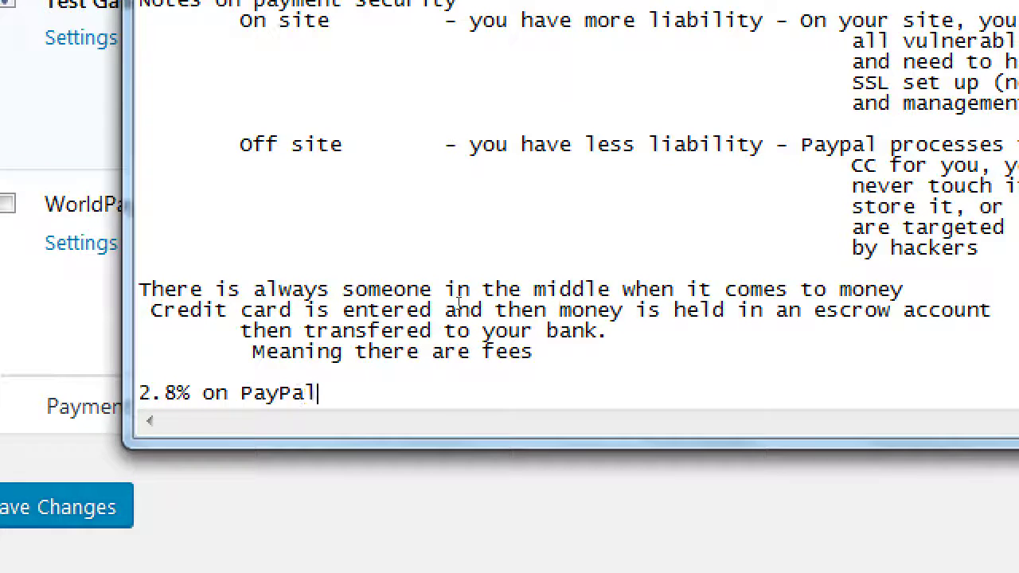
- Add the line "2.9% on Authorize.net" below the PayPal fee
key(Return)
text(2.9% )
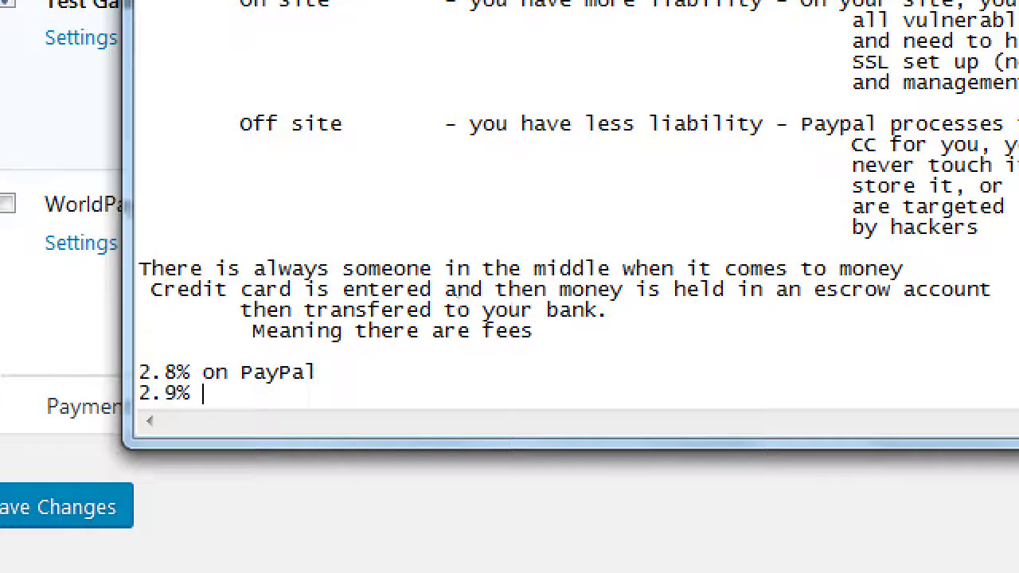
text(on Aht)
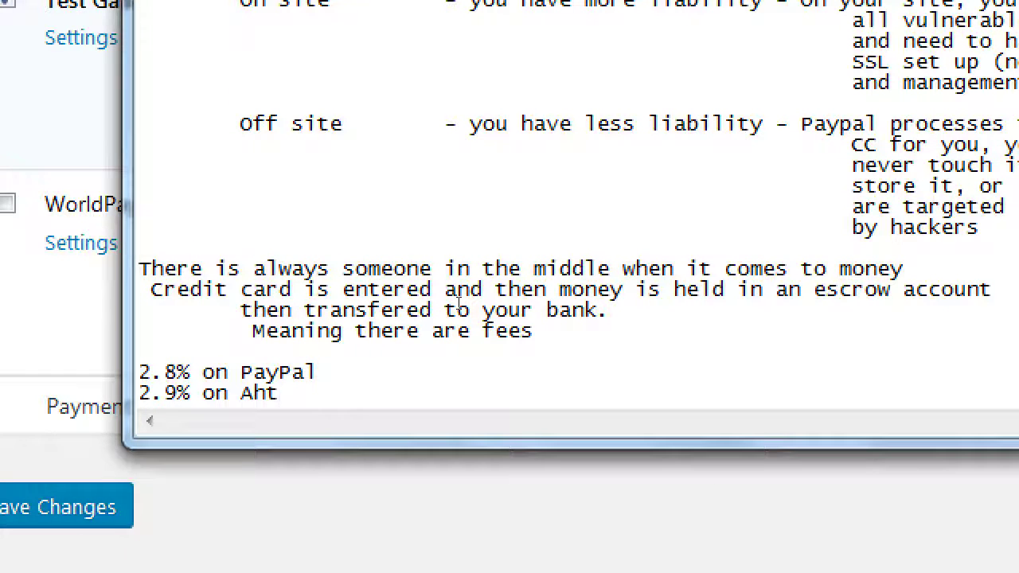
key(BackSpace)
key(BackSpace)
text(uthorzi.net)
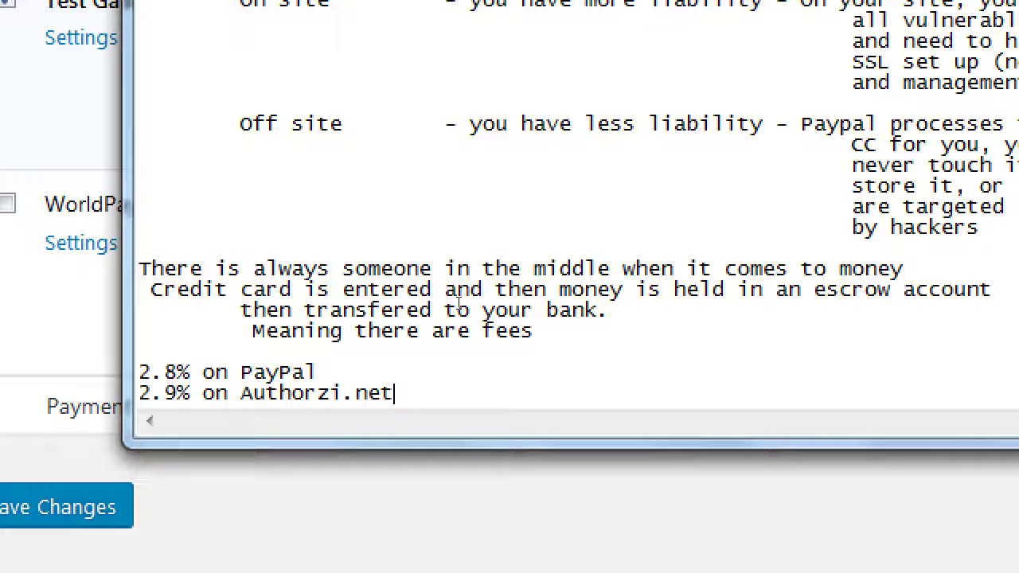
key(BackSpace)
key(BackSpace)
key(BackSpace)
key(BackSpace)
key(BackSpace)
key(BackSpace)
text(ize.net)
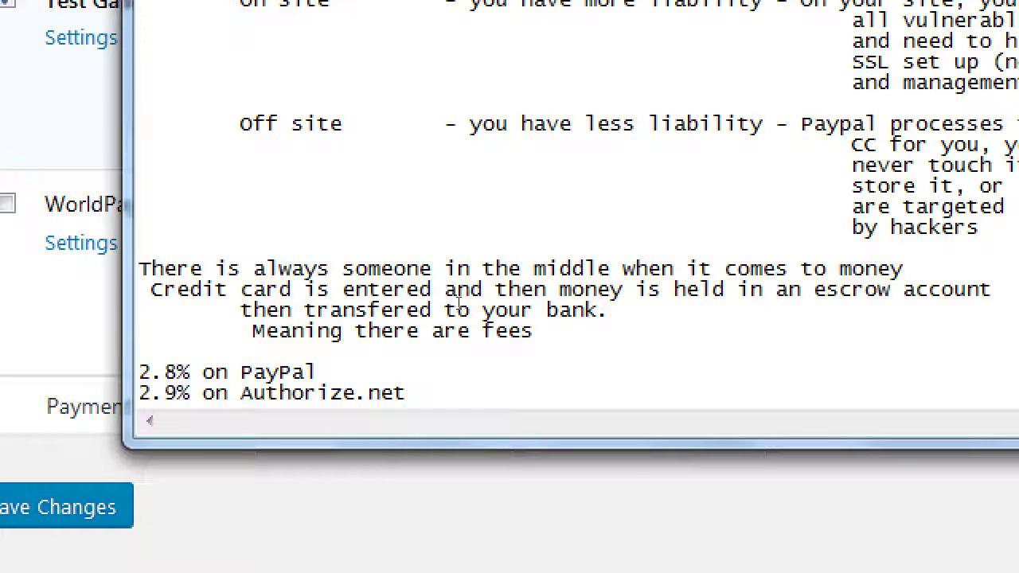
- Insert "+ 30c" after the percentage in the PayPal fee line
key(Up)
key(Home)
key(shift+Right)
key(shift+Right)
key(shift+Right)
key(Right)
key(Right)
text(+)
key(BackSpace)
text(+ 30c)
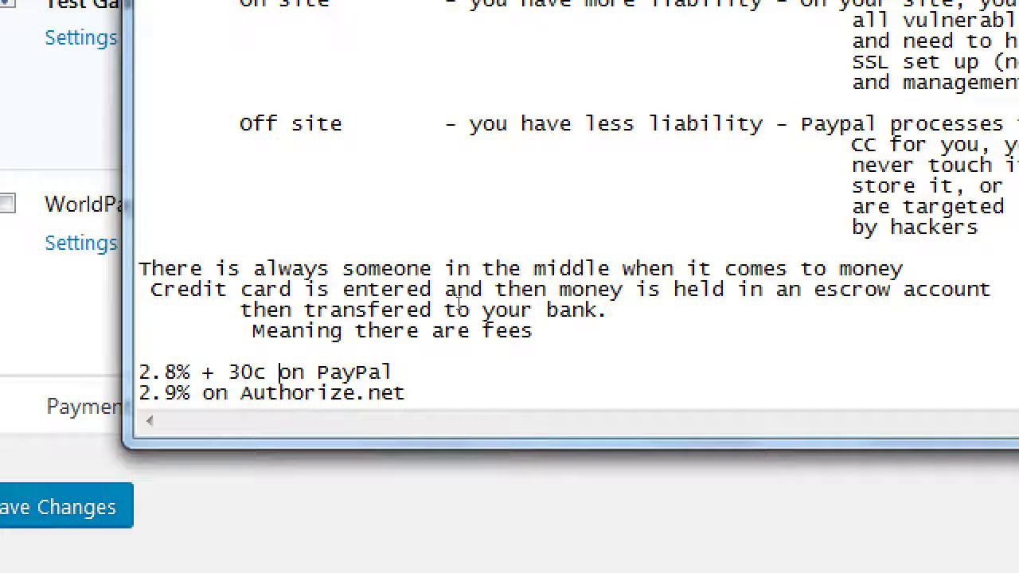
- Switch to Firefox, search the web for "paypal fees" in a new tab and open the "Low, Flat Rate Pricing" PayPal result
key(super+minus)
key(super+minus)
click(427, 6)
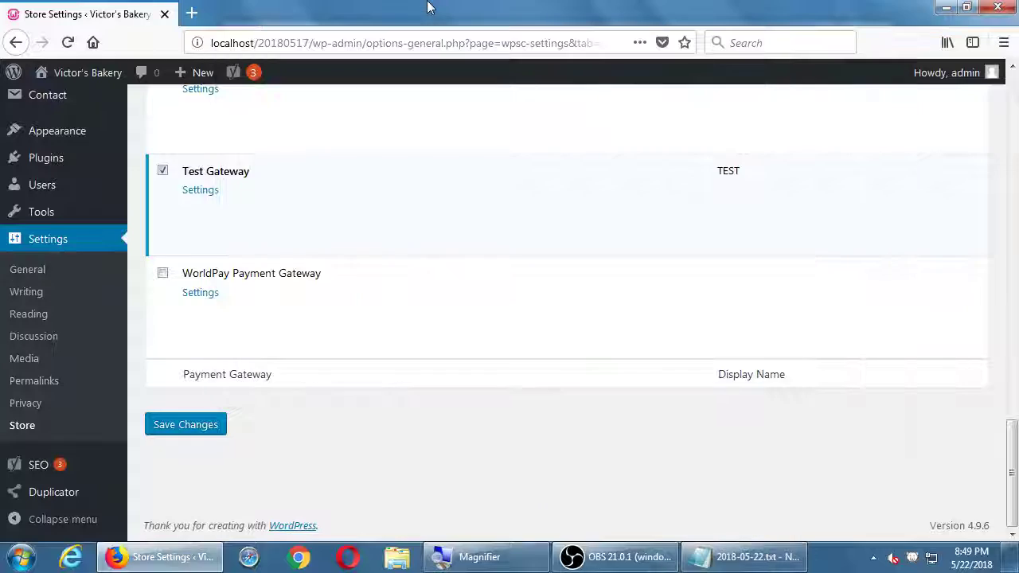
key(ctrl+t)
text(paypa)
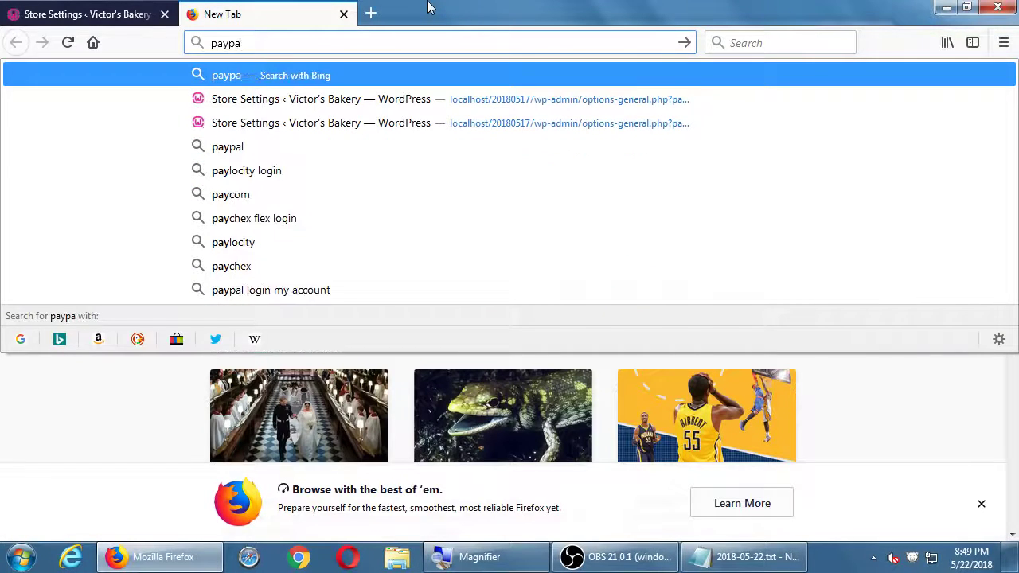
text(l fees)
key(Return)
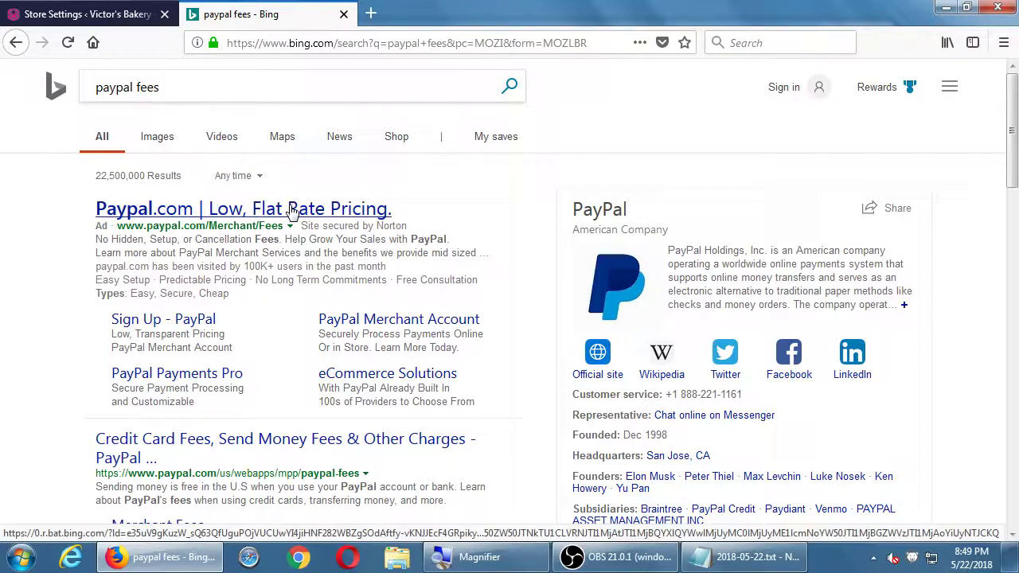
click(291, 209)
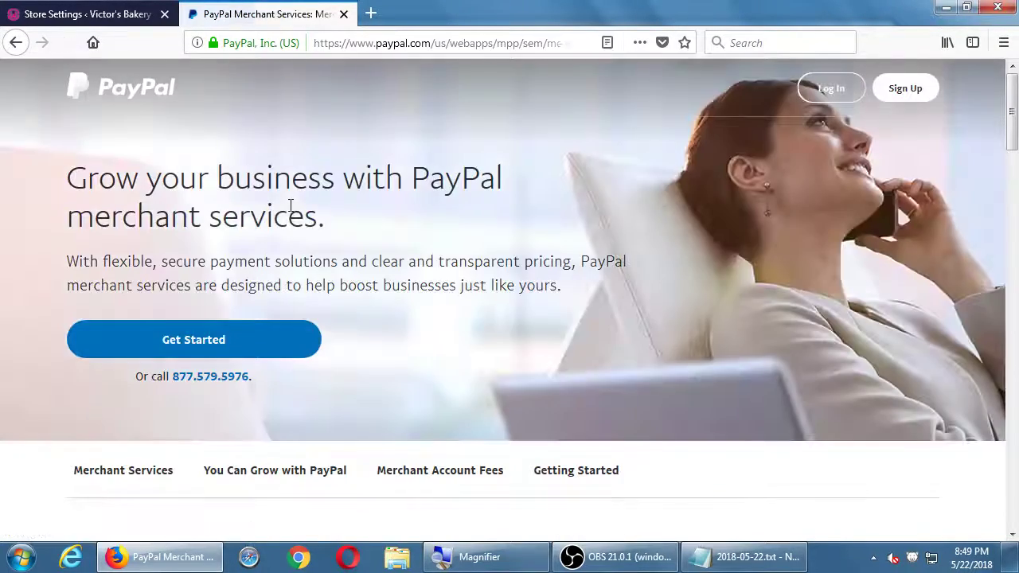
- Examine the transaction fees for online and in-store payments on the PayPal merchant services page
scroll(291, 205, down, 3)
scroll(290, 205, down, 4)
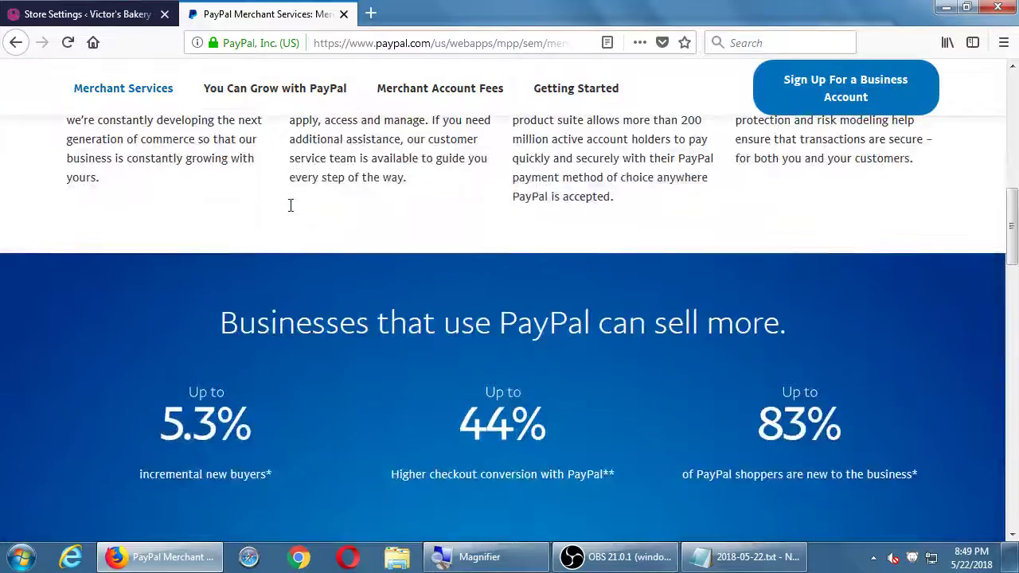
scroll(291, 205, down, 2)
scroll(291, 205, down, 4)
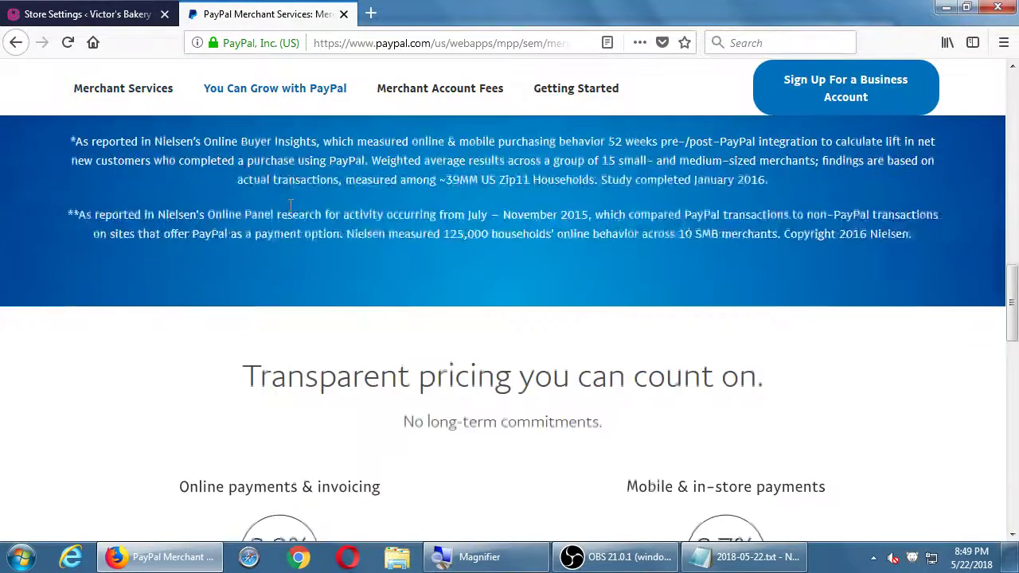
scroll(290, 205, down, 2)
scroll(291, 206, down, 3)
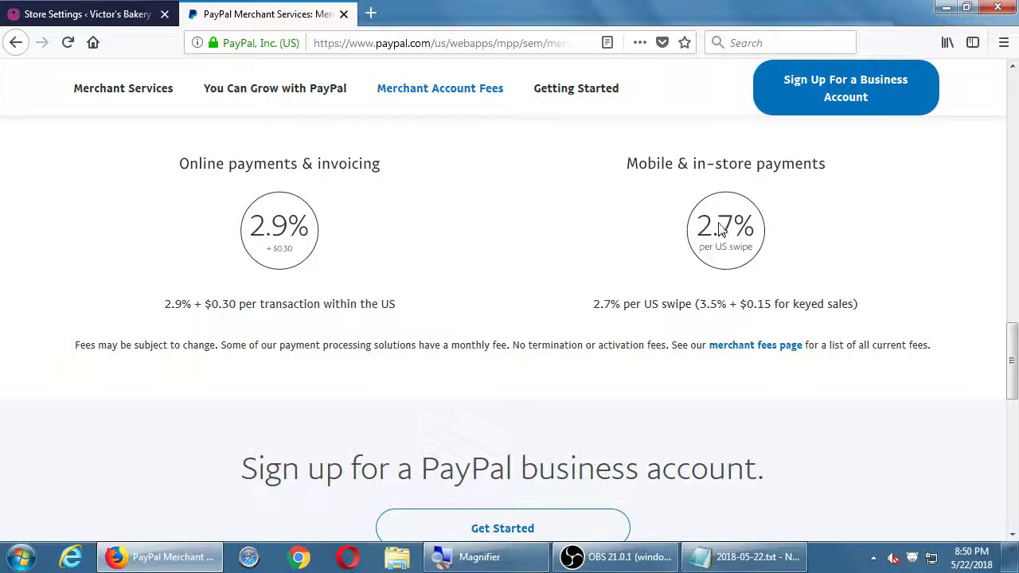
drag(645, 304, 702, 304)
click(321, 341)
scroll(277, 338, down, 3)
scroll(277, 337, up, 2)
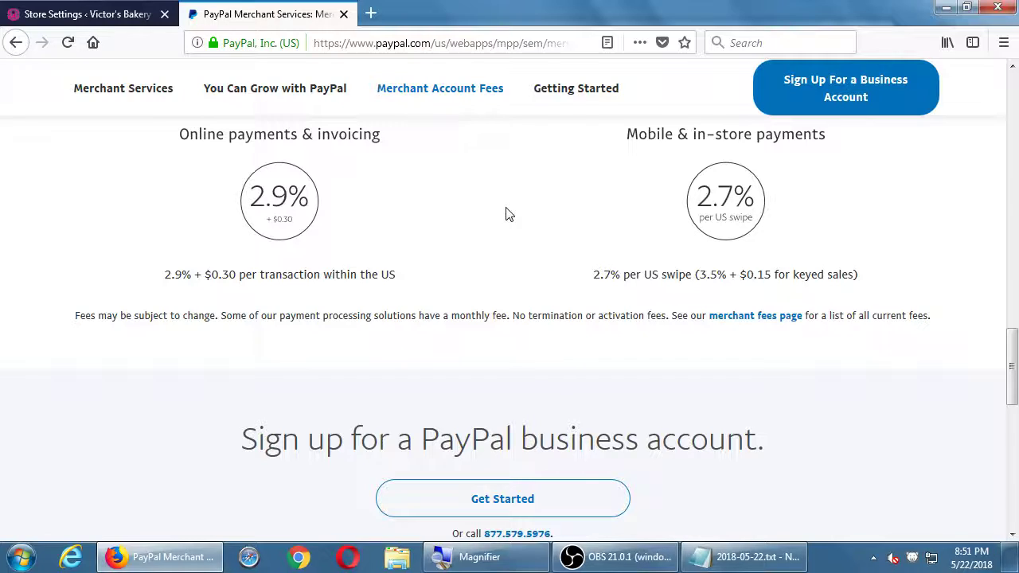
- Switch to the notes in Notepad and highlight the line "There is always someone in the middle when it comes to money"
click(749, 557)
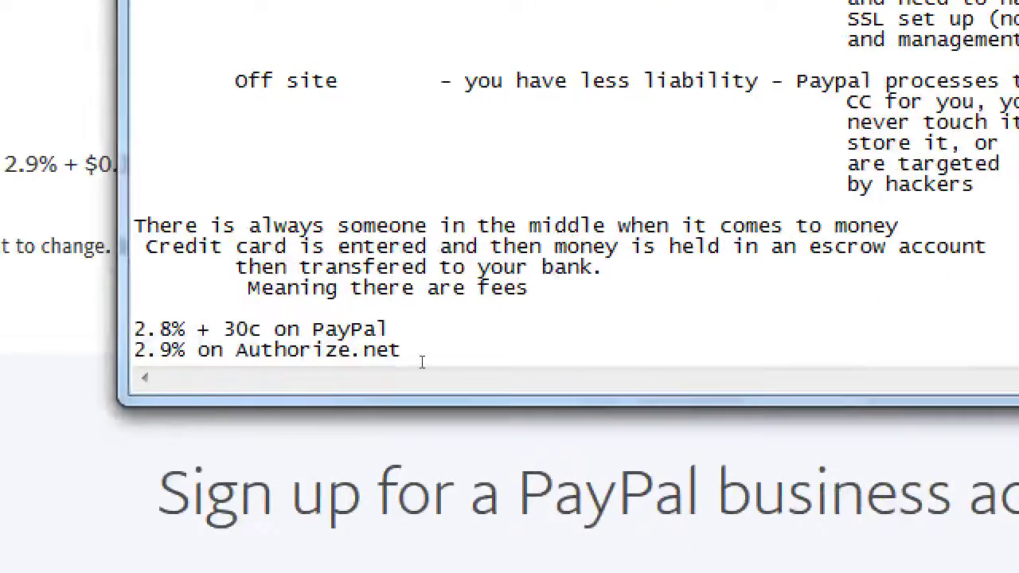
key(Up)
key(Up)
key(Up)
key(Up)
key(Up)
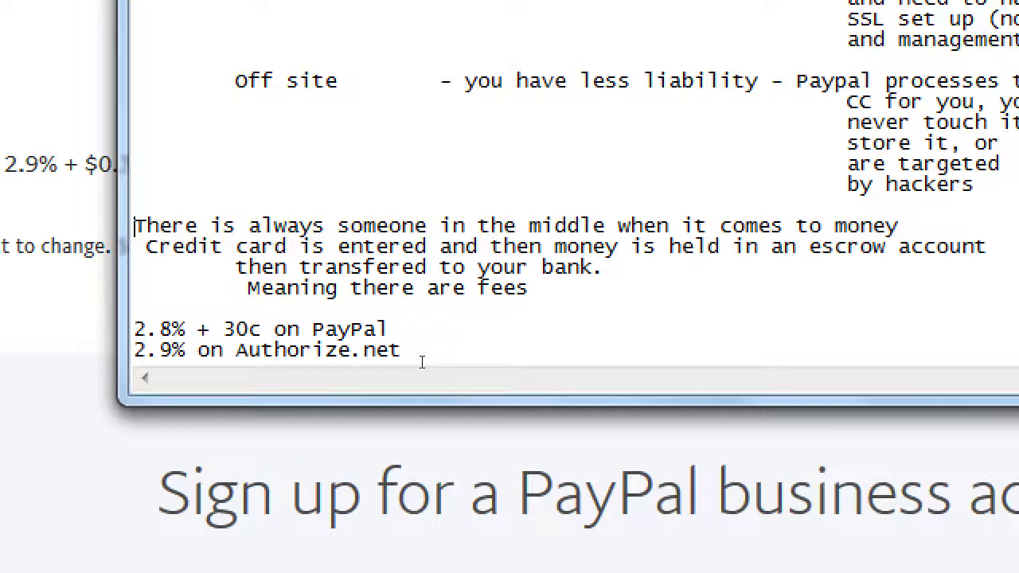
key(shift+End)
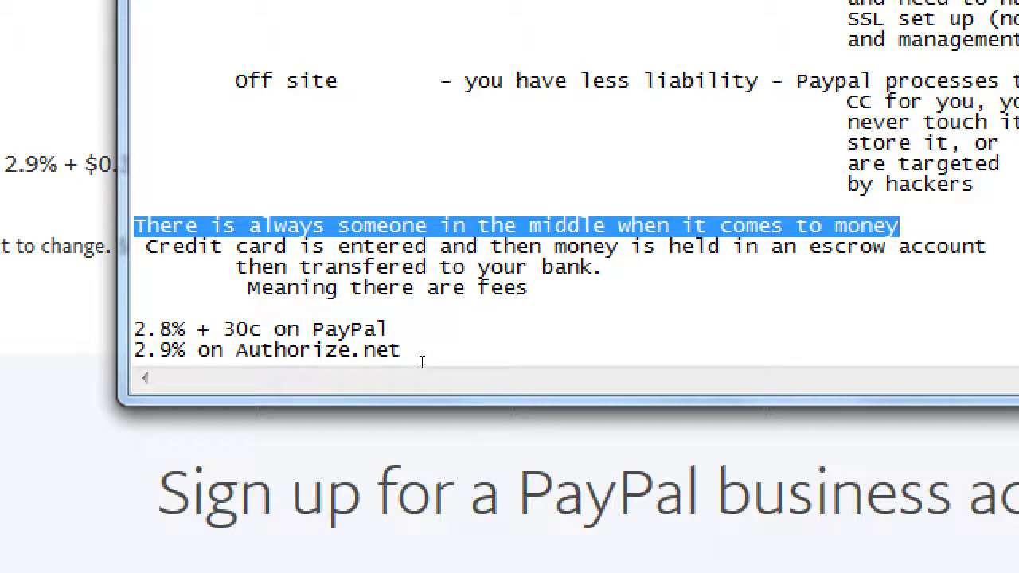
- Add the line "Check fees yourself to determine if it's worth it." at the end of the notes, separated by a blank line
key(ctrl+End)
key(Return)
key(Return)
text(Check fees yourself to )
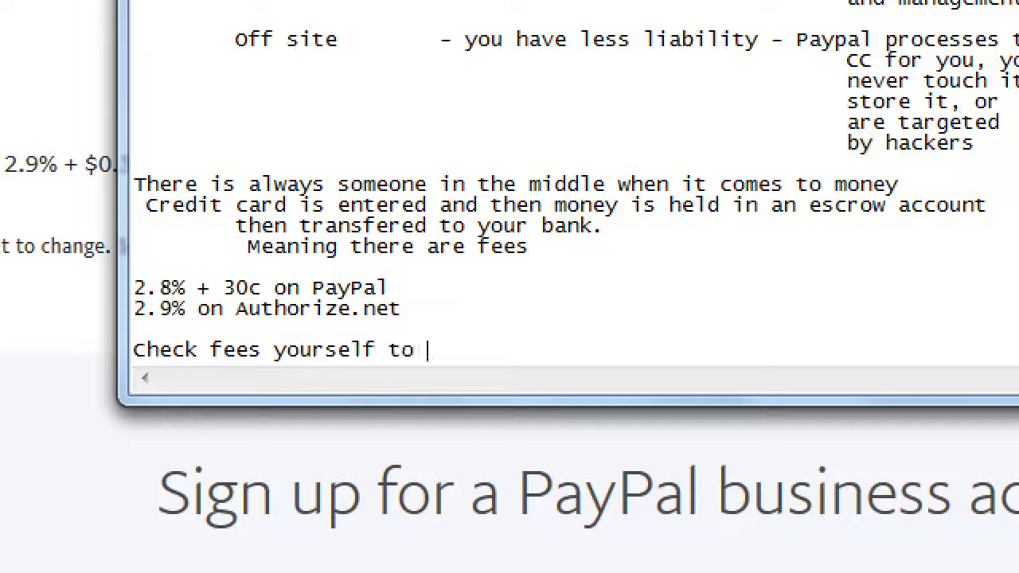
text(determin)
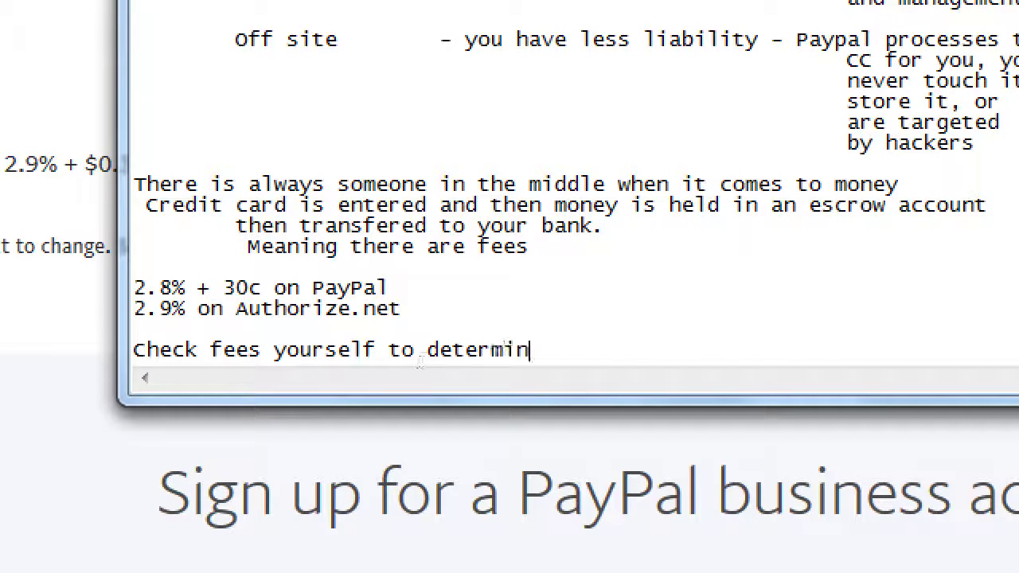
text(e if it's w)
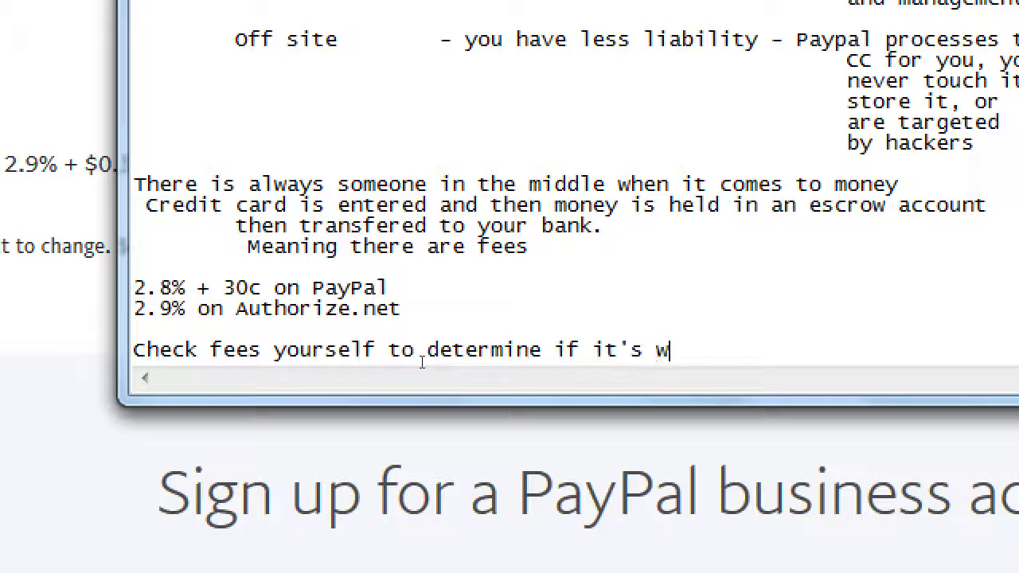
text(orth it)
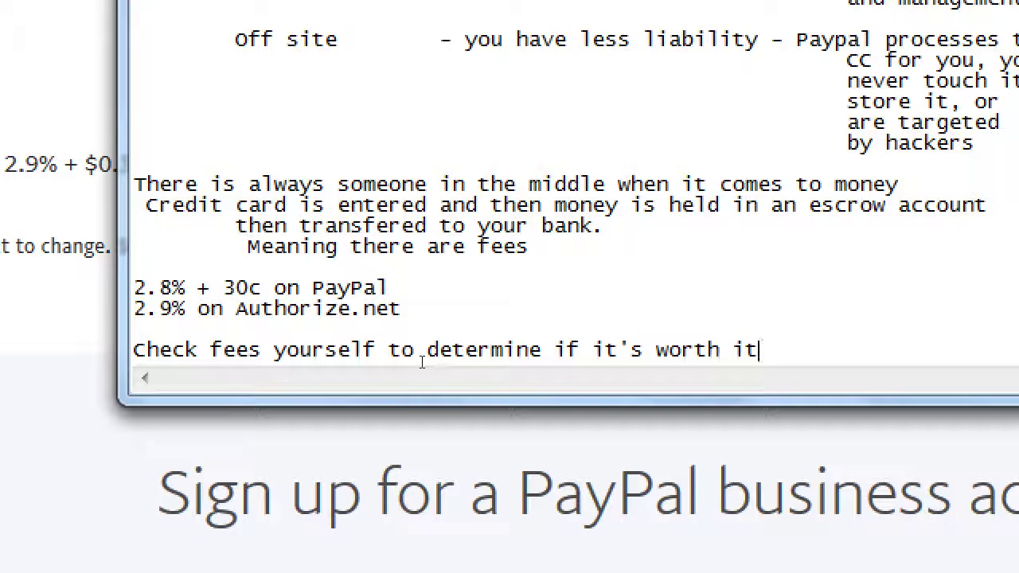
text(.)
- Add the indented line "The best way around that: cash" below it, followed by a blank line
key(Return)
key(Tab)
text(The)
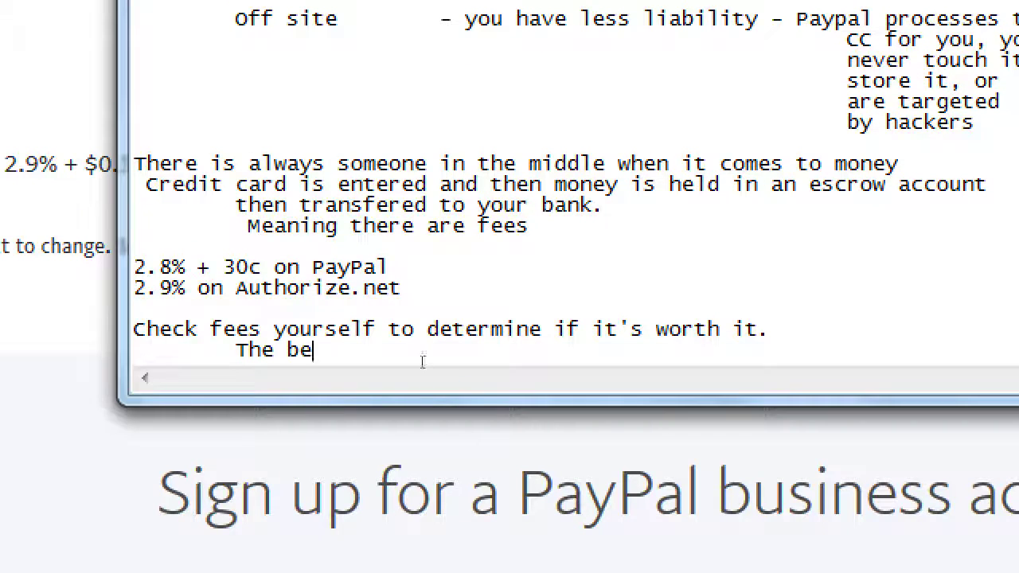
text(st way around that)
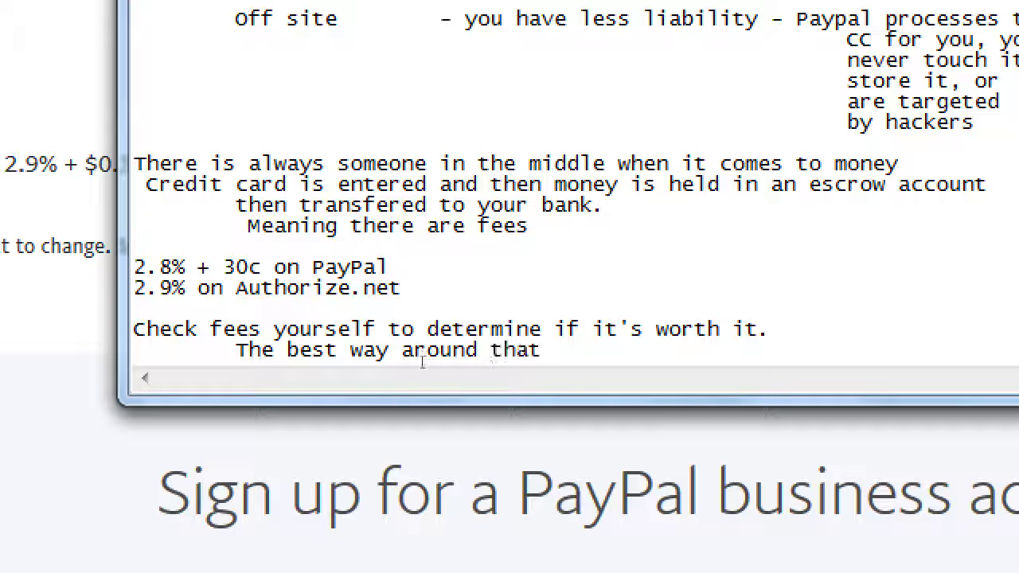
text(: cash)
key(Return)
key(Return)
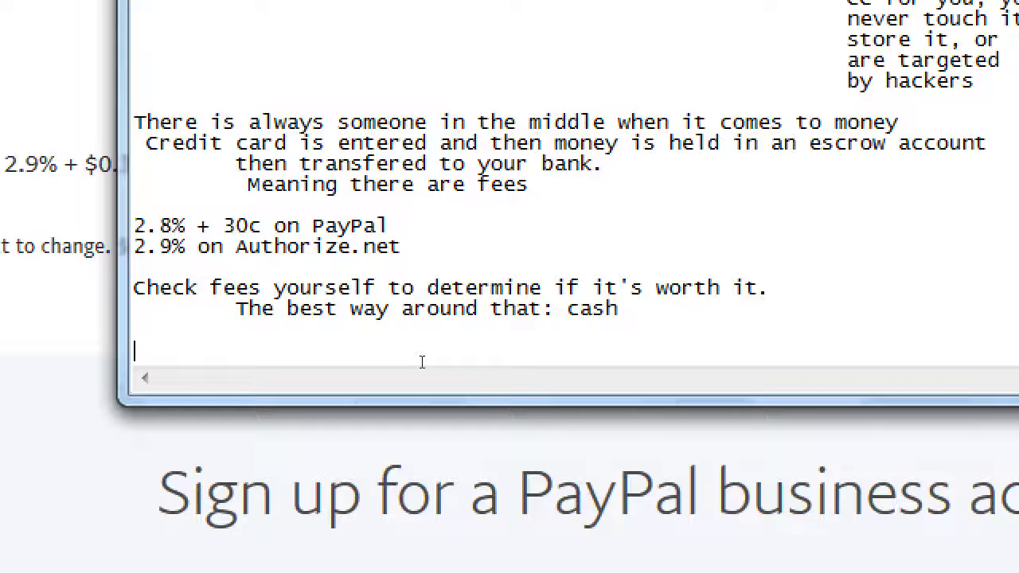
key(Up)
key(Up)
key(Up)
key(Up)
key(Up)
key(Up)
key(Right)
key(Right)
key(shift+Right)
key(Down)
key(Up)
key(super+minus)
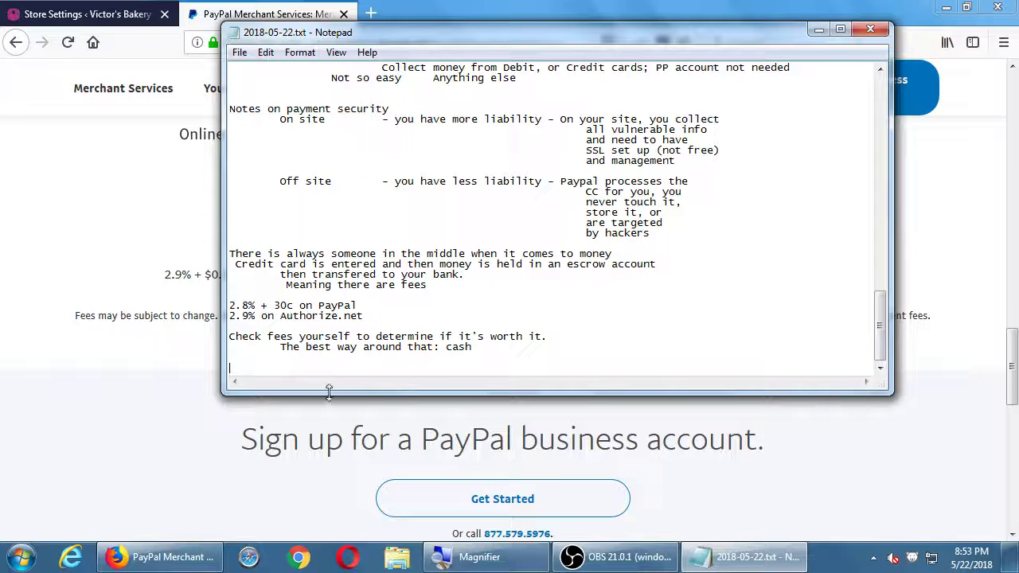
- Switch to the Store Settings page in Firefox and open the store's Checkout settings
click(166, 389)
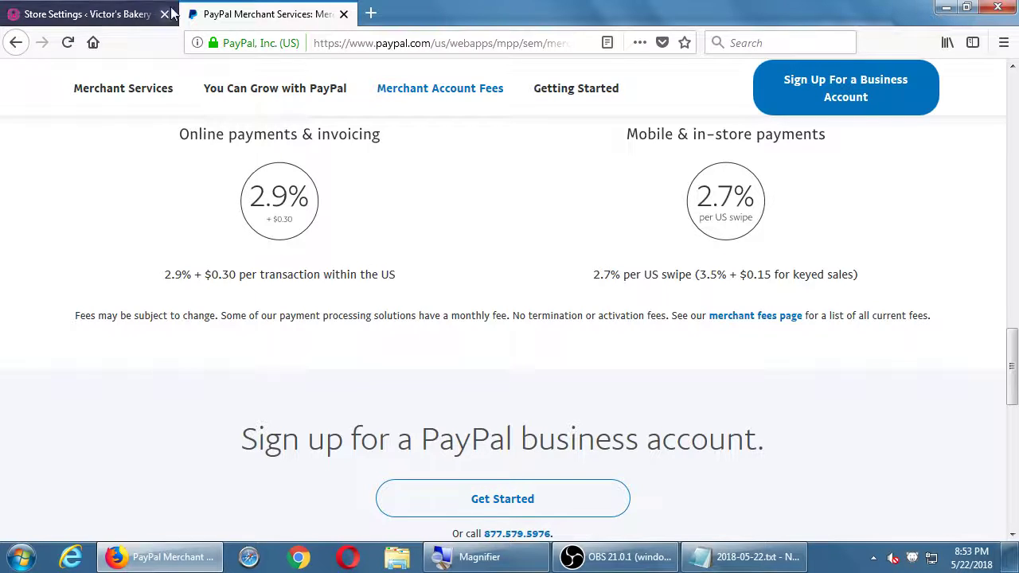
click(151, 12)
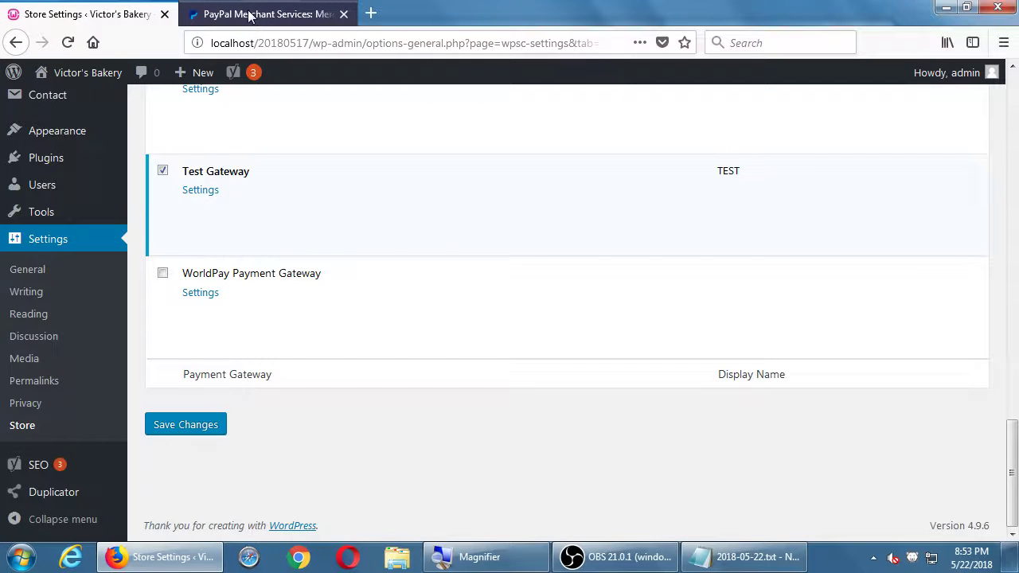
scroll(549, 475, up, 15)
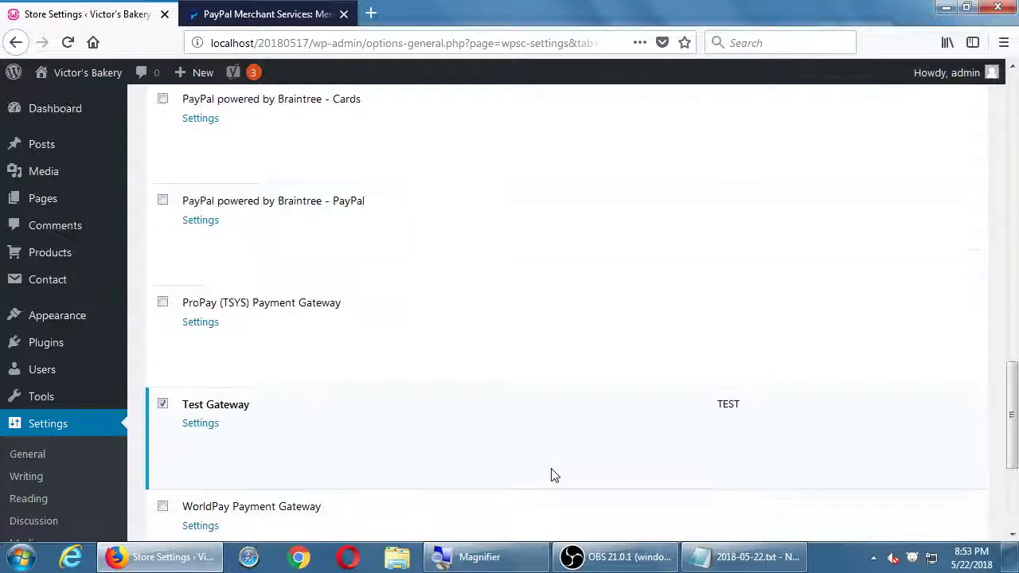
scroll(565, 471, up, 2)
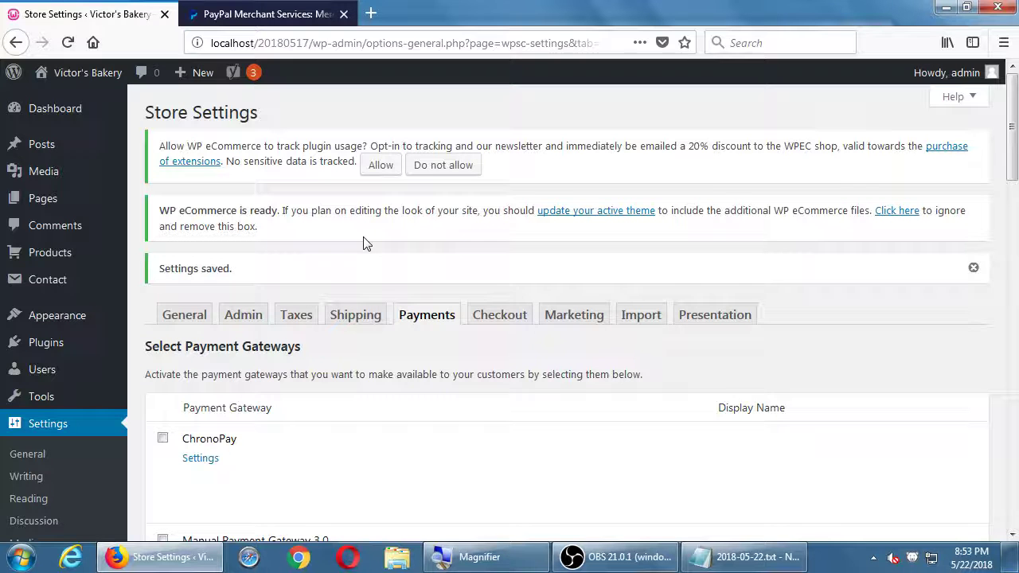
click(487, 318)
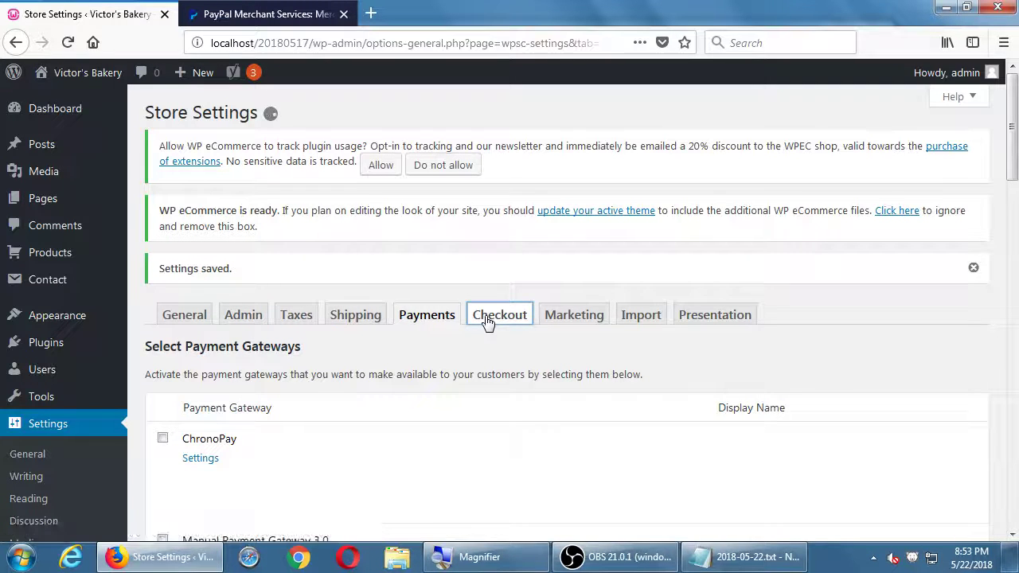
scroll(467, 322, down, 2)
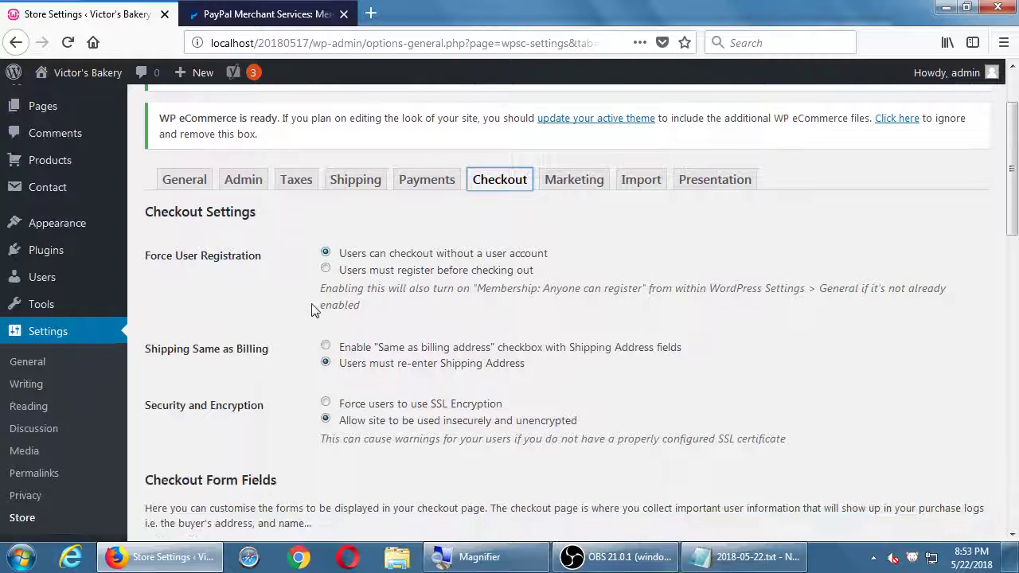
scroll(279, 298, down, 2)
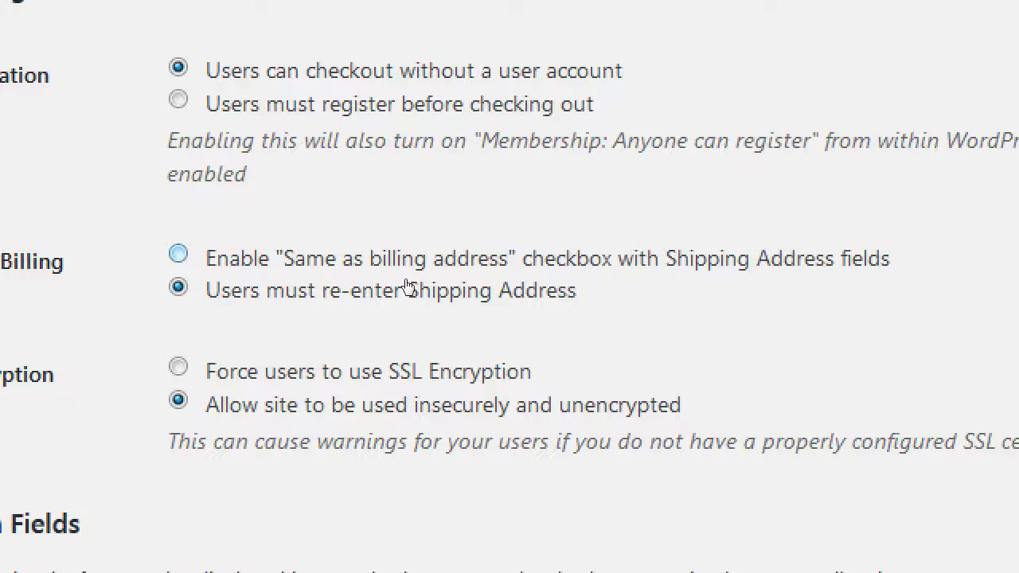
- Enable the "Same as billing address" checkbox for shipping and set Security and Encryption to allow the site to be used insecurely and unencrypted
click(419, 301)
key(space)
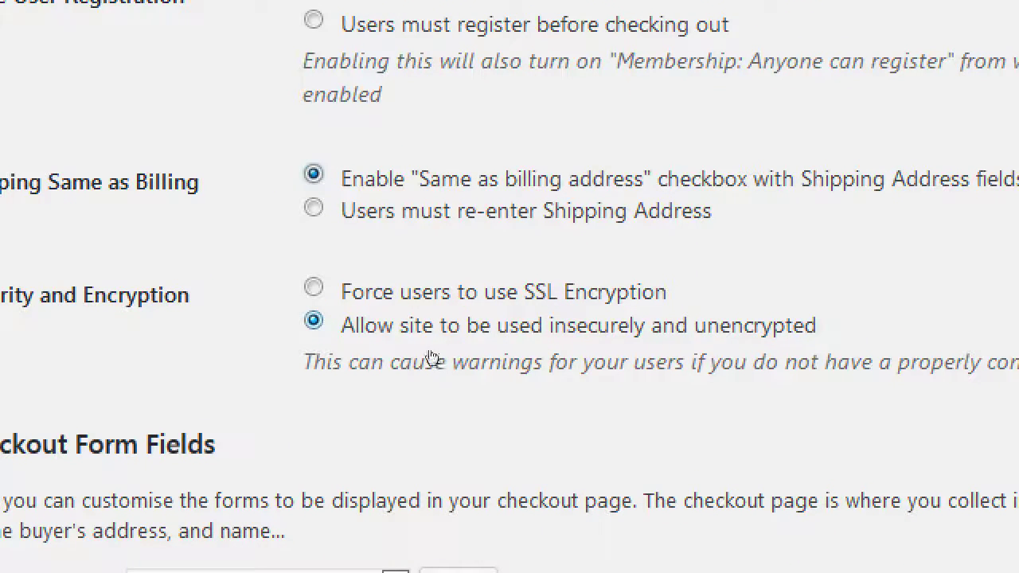
key(Up)
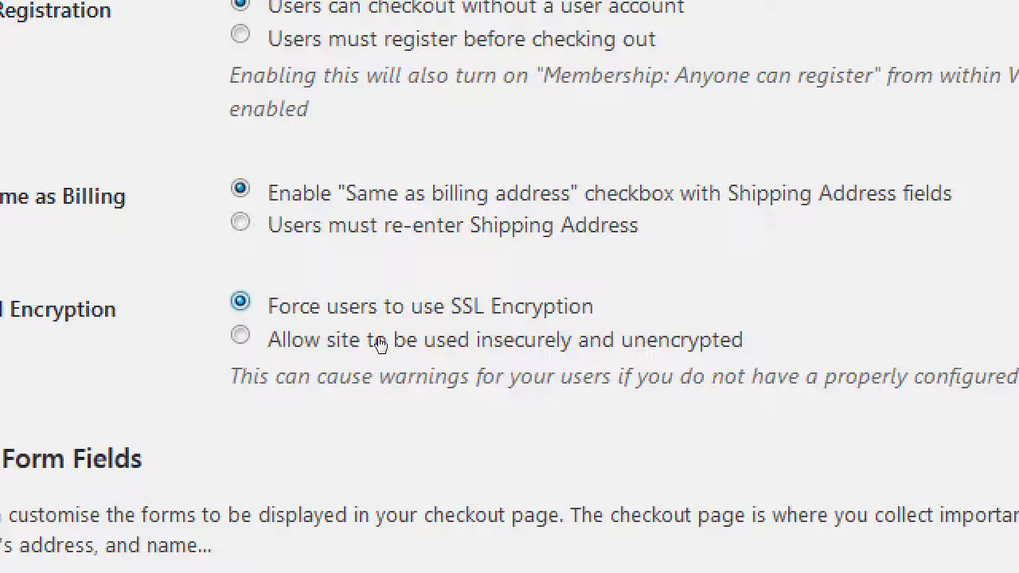
click(400, 347)
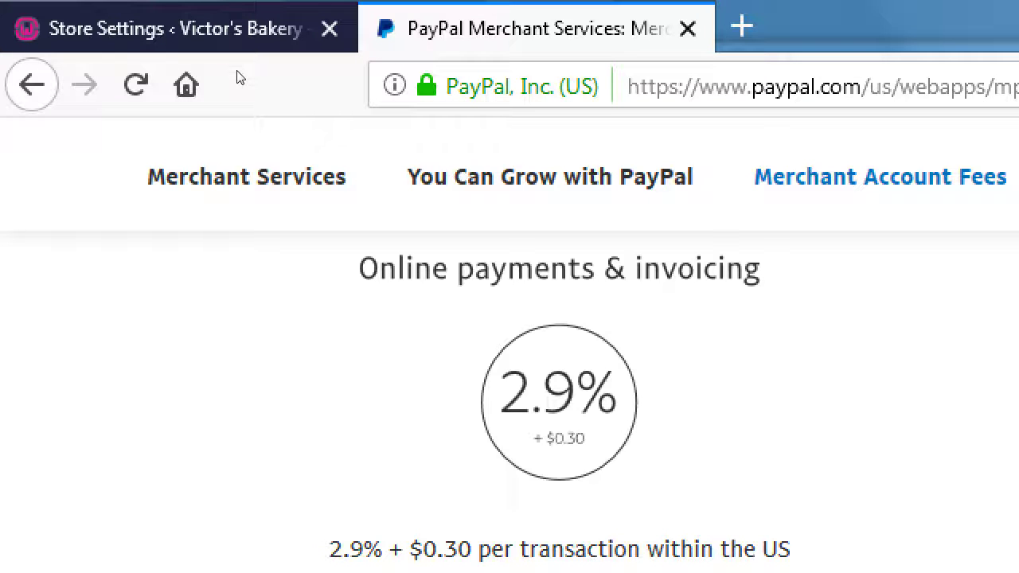
- Close the PayPal Merchant Services page and review the Checkout Form Fields for billing and contact details
click(688, 28)
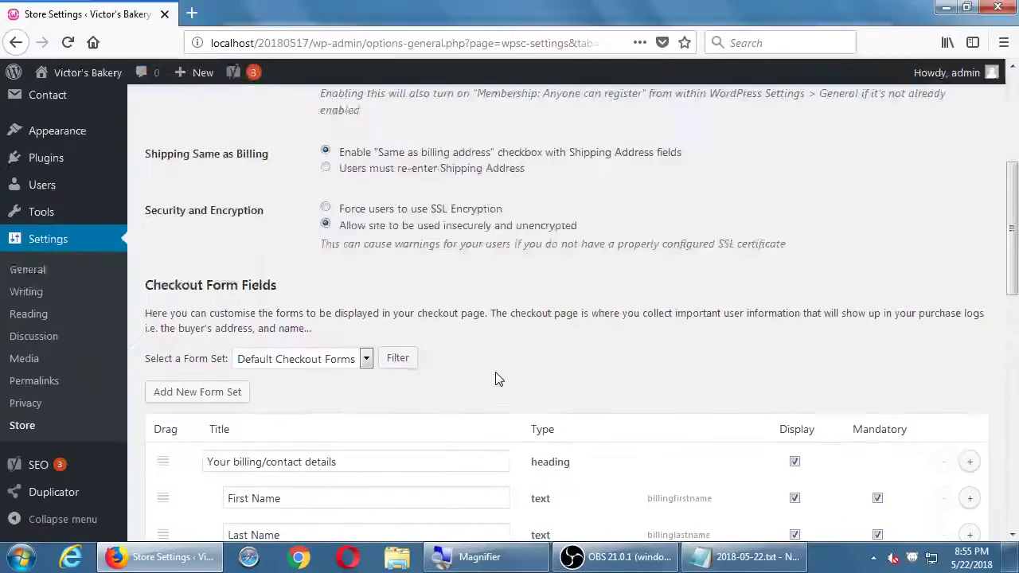
scroll(498, 379, down, 10)
scroll(497, 373, up, 10)
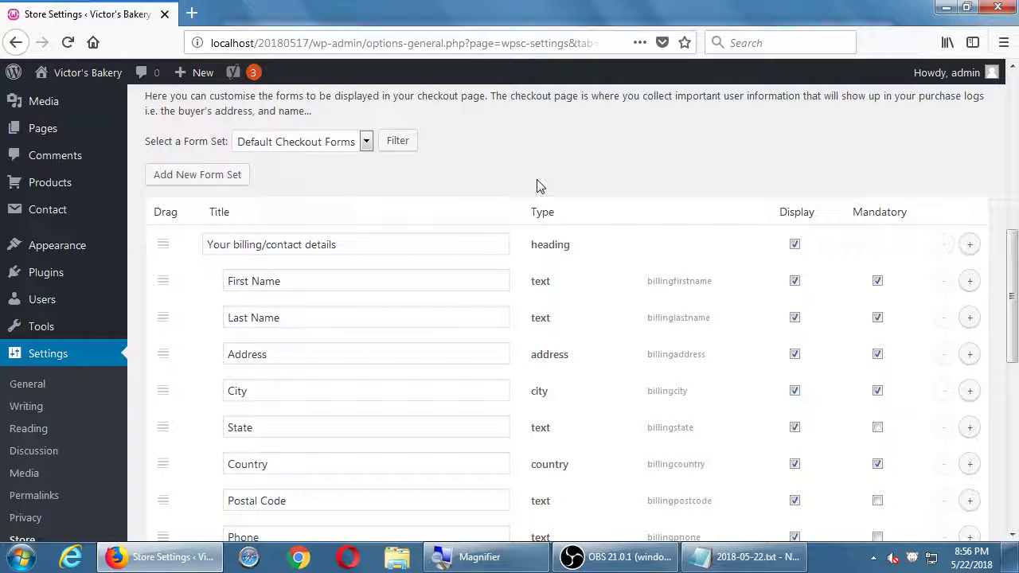
scroll(493, 195, down, 1)
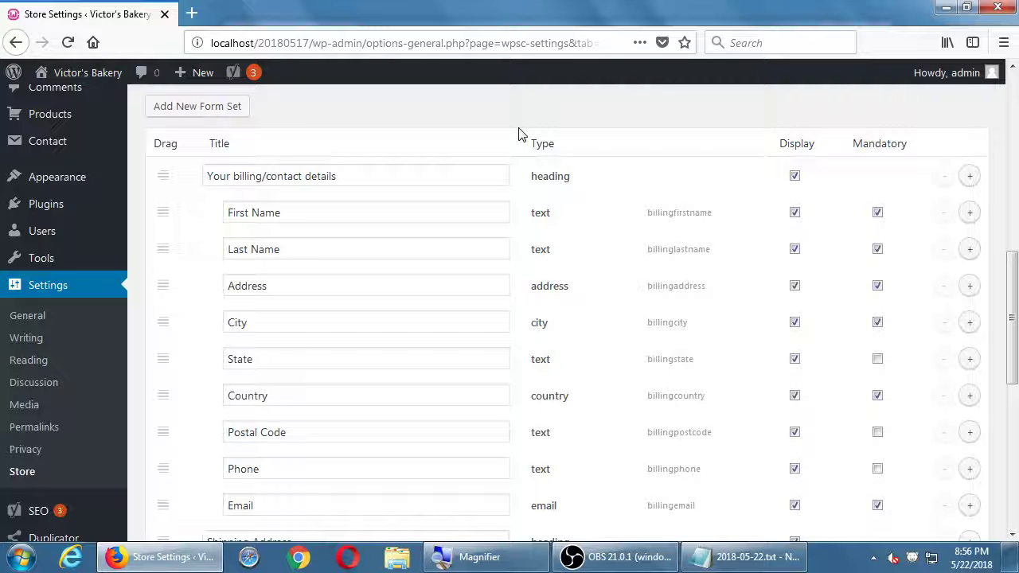
- Turn off display of the billing First Name field and retitle it "Full Name"
click(795, 213)
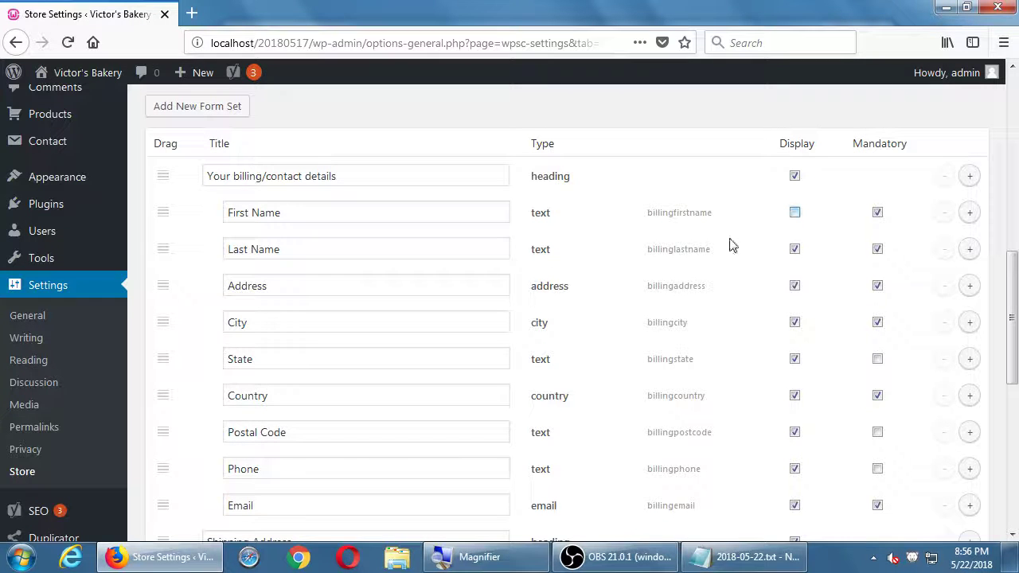
click(376, 219)
key(ctrl+a)
text(Full Name)
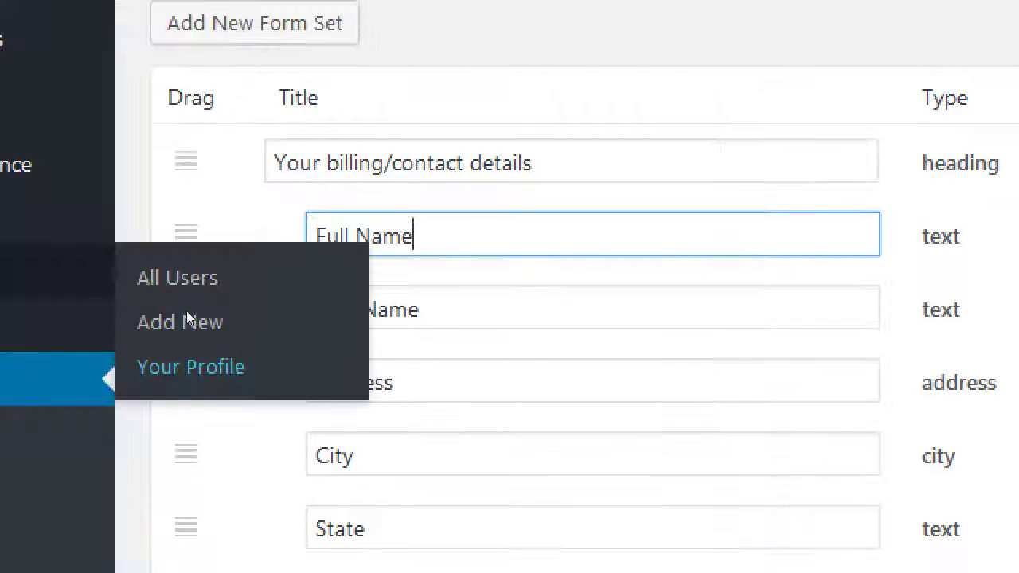
drag(193, 296, 164, 248)
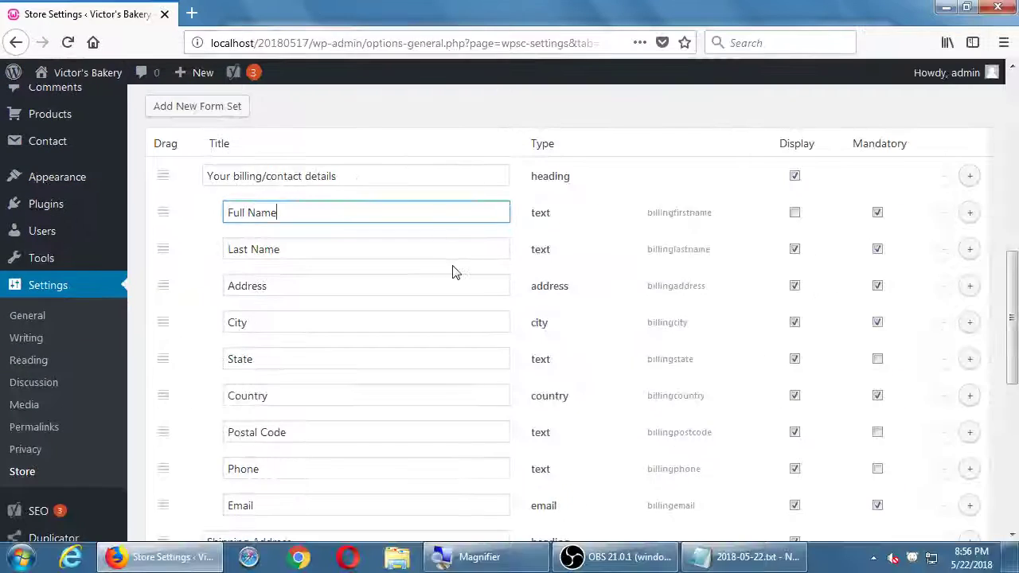
- Add a new empty form field directly below the billing Email field
scroll(453, 266, down, 3)
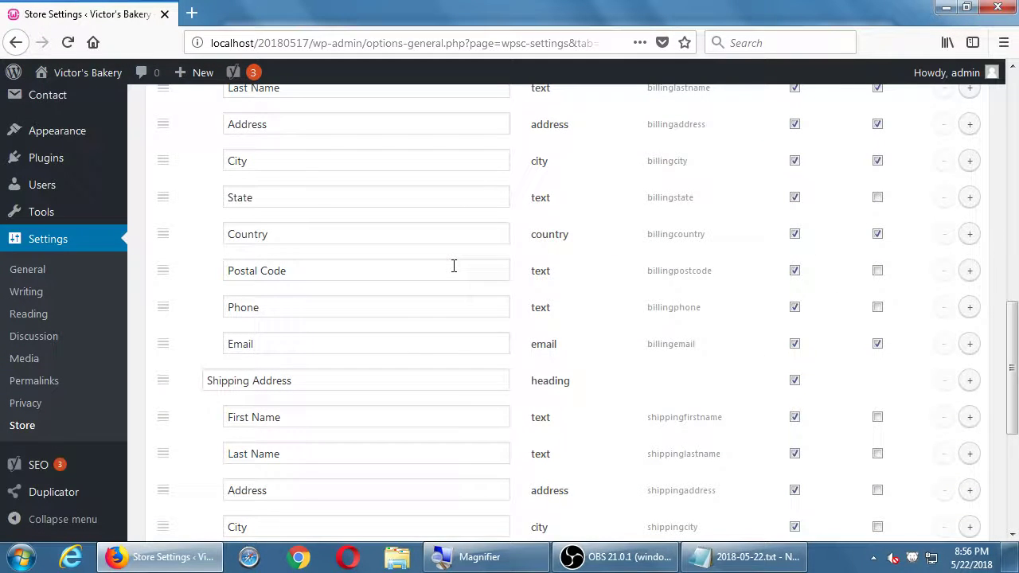
scroll(453, 268, up, 1)
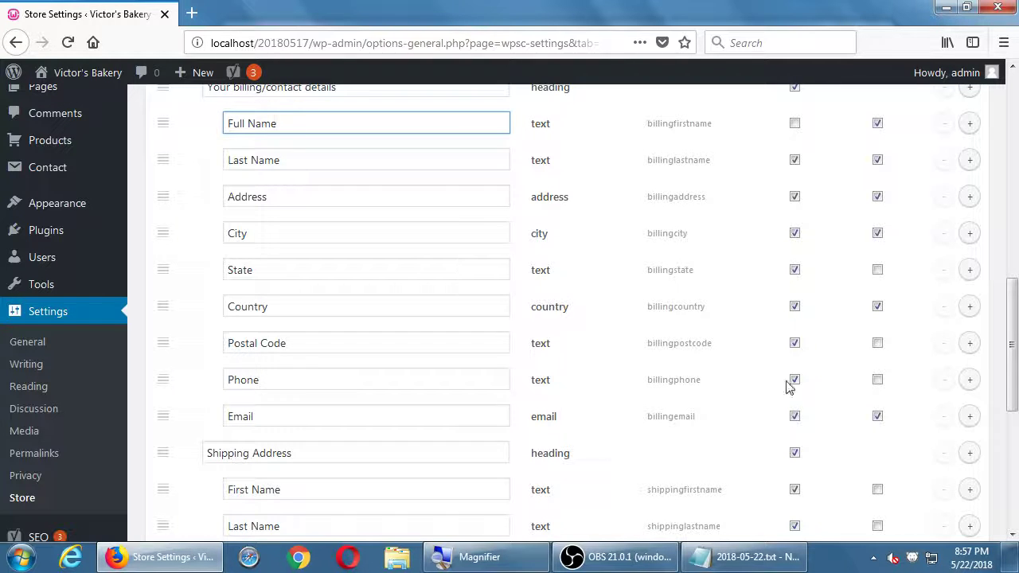
click(969, 416)
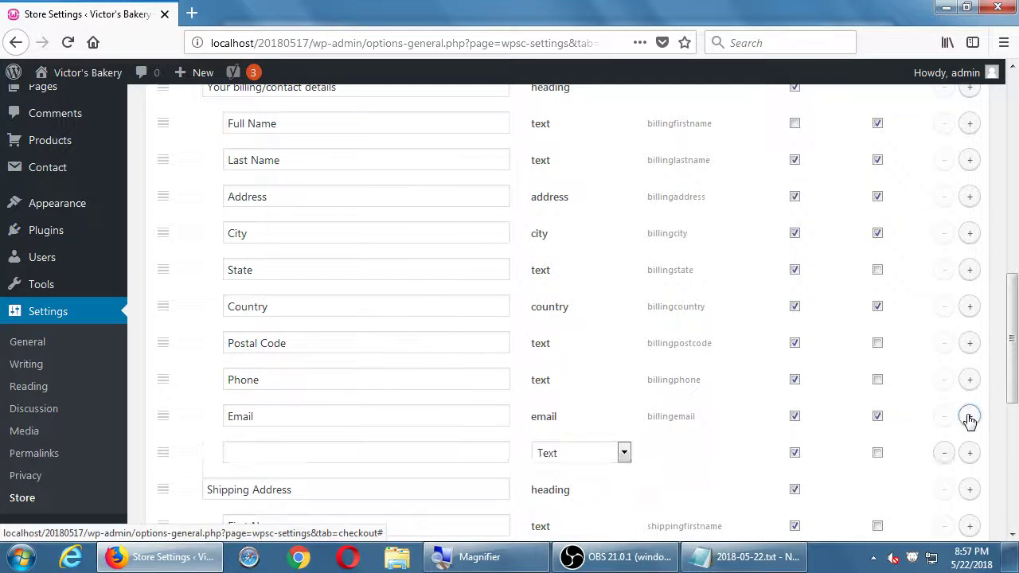
scroll(955, 418, down, 1)
key(super+plus)
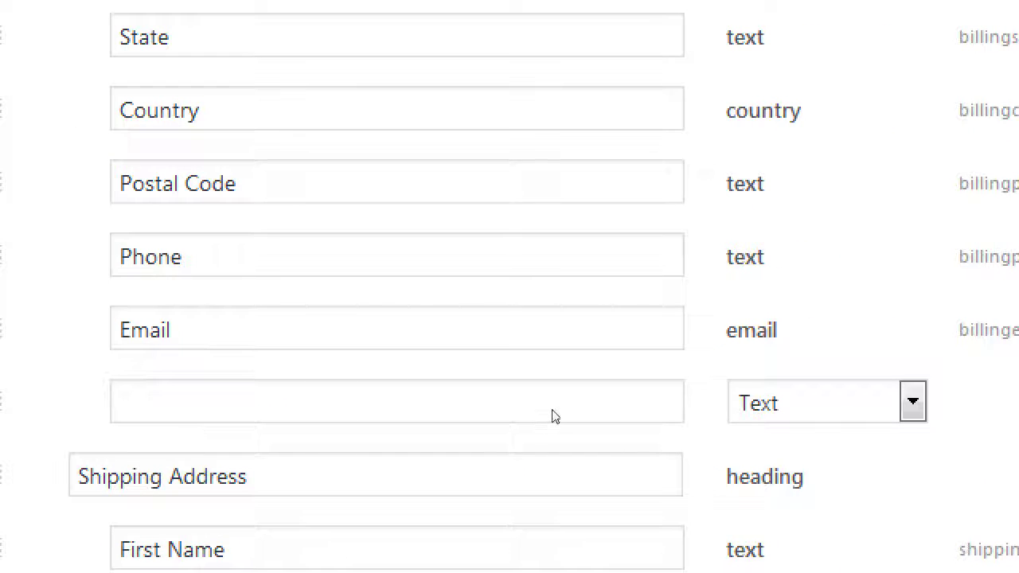
- Examine the available types for the new field below billing Email, from Text to Checkbox, and keep Text
key(alt+Down)
key(Down)
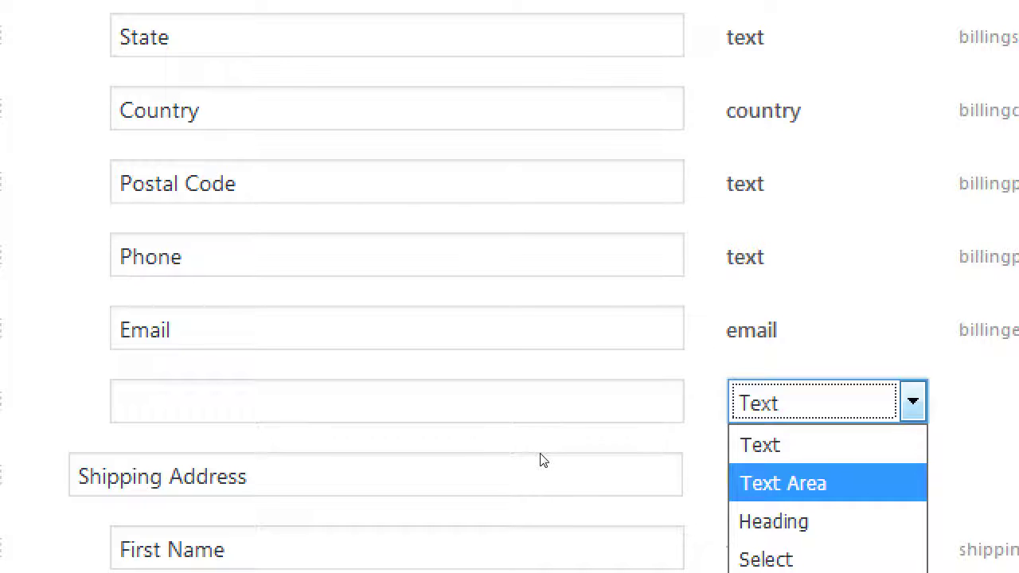
key(Down)
key(Down)
key(Down)
key(Up)
key(Up)
key(Down)
key(Down)
key(Down)
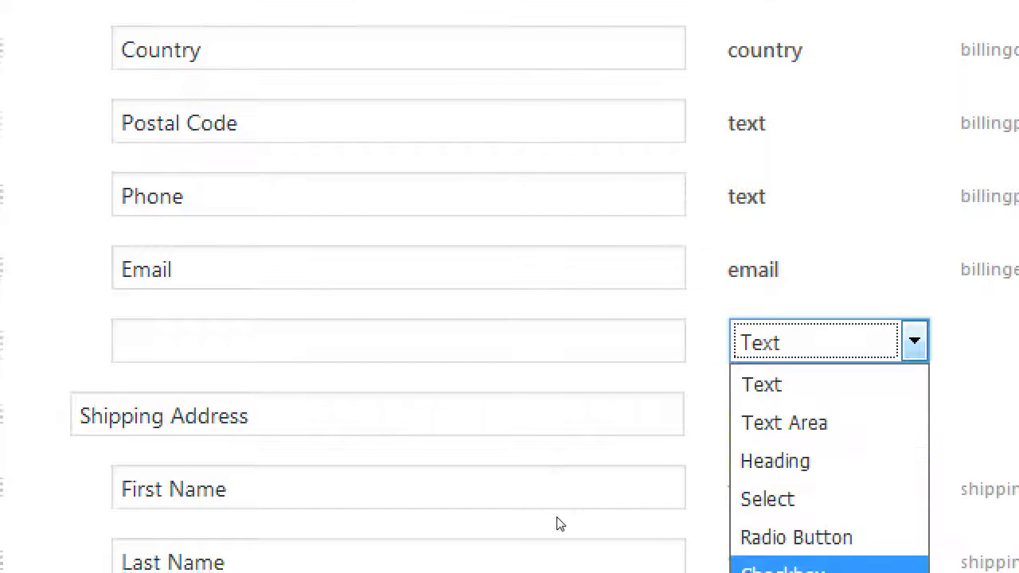
key(Up)
key(Up)
key(Up)
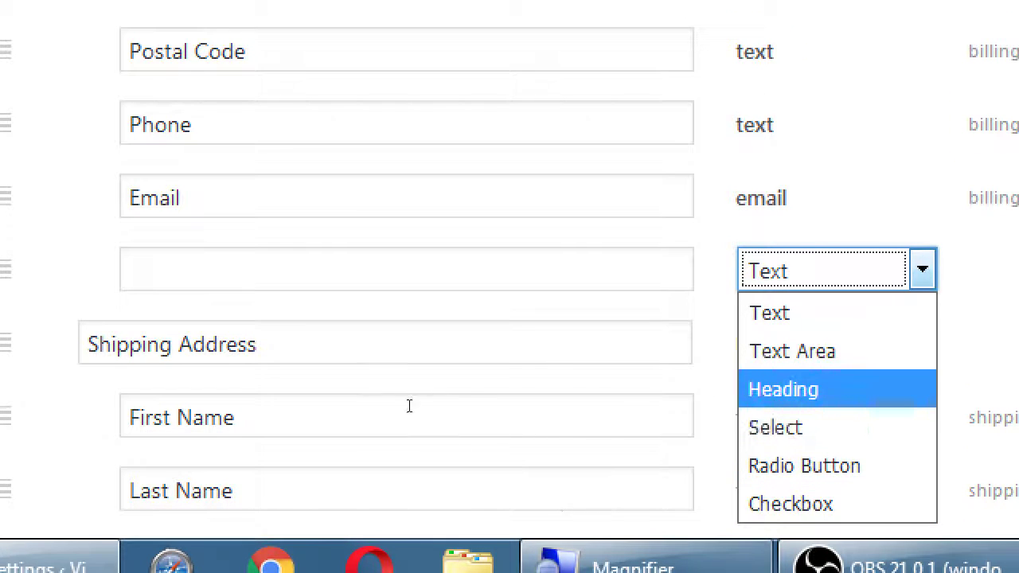
key(Up)
key(Up)
key(Return)
- Title the new text field below billing Email "What's your Twitter?"
key(shift+Tab)
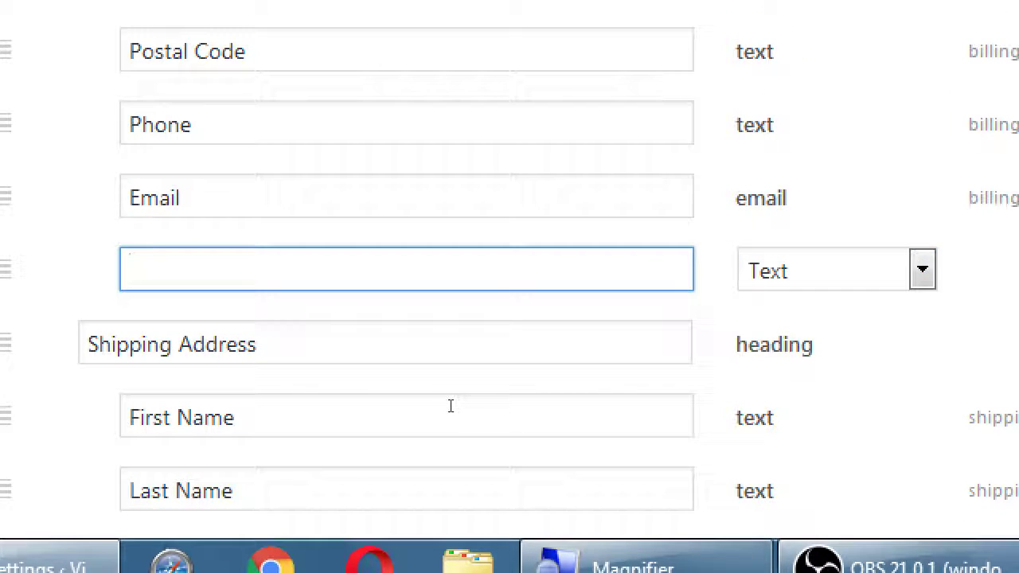
text(Twitter)
key(ctrl+a)
text(What's your twitter?)
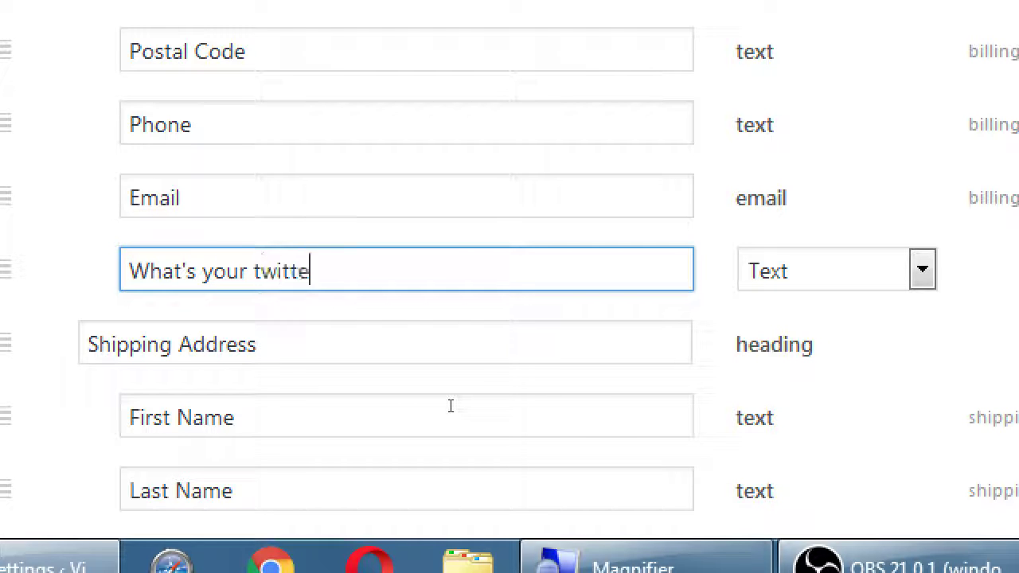
key(ctrl+Left)
key(shift+Right)
text(T)
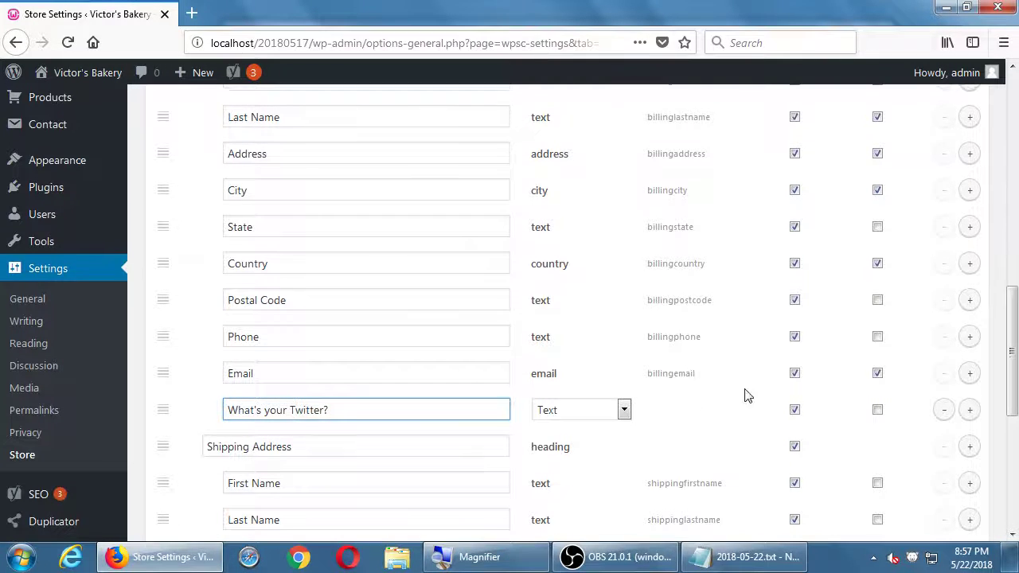
- Try making the "What's your Twitter?" field mandatory and clear that setting again
scroll(746, 391, up, 5)
scroll(910, 362, down, 6)
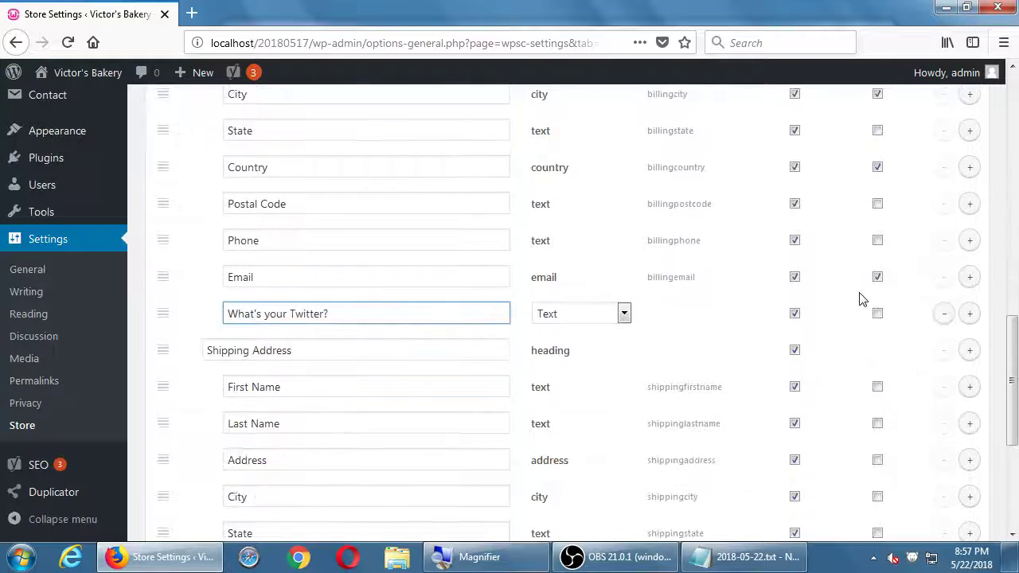
click(877, 314)
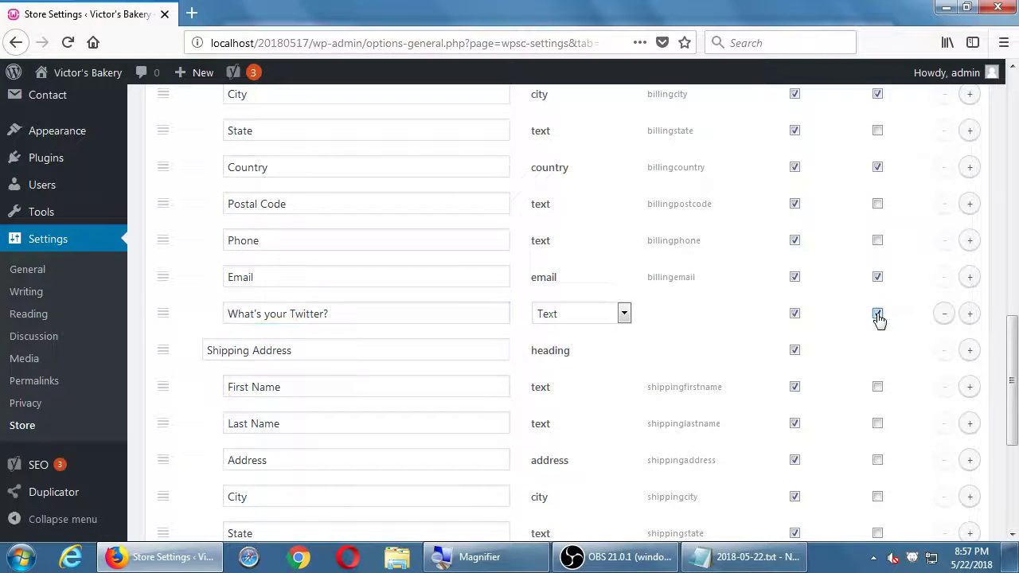
click(878, 314)
scroll(955, 326, up, 3)
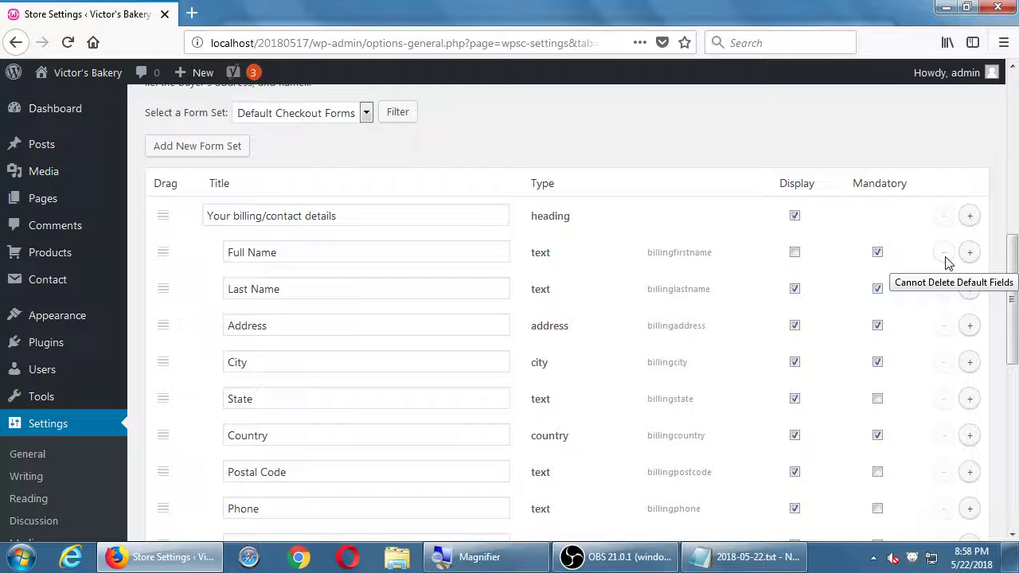
- Switch to the 2018-05-22.txt notes in Notepad, review the list of online store considerations under eCommerce, and return to the browser
click(699, 552)
scroll(580, 366, up, 10)
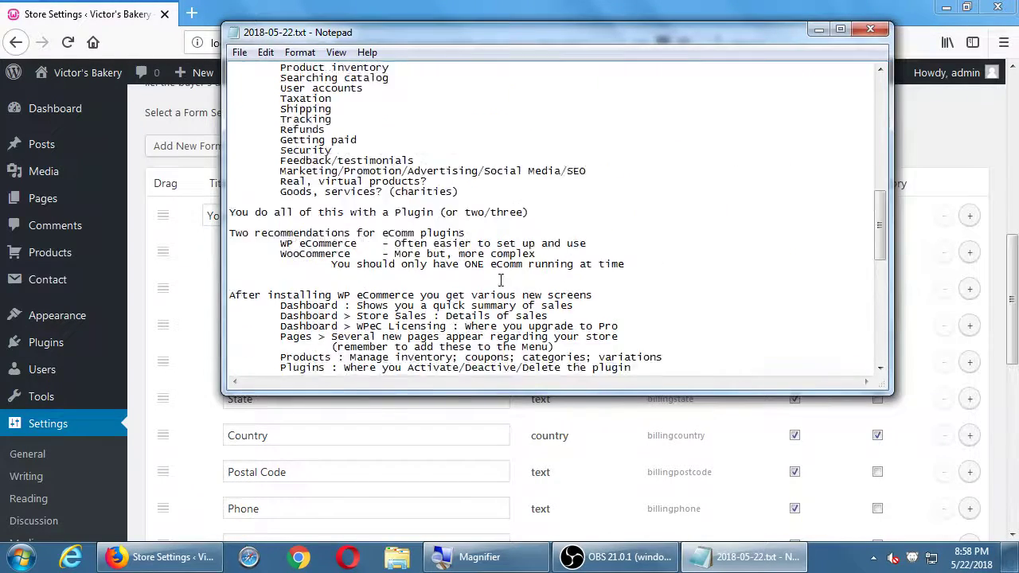
scroll(505, 235, up, 3)
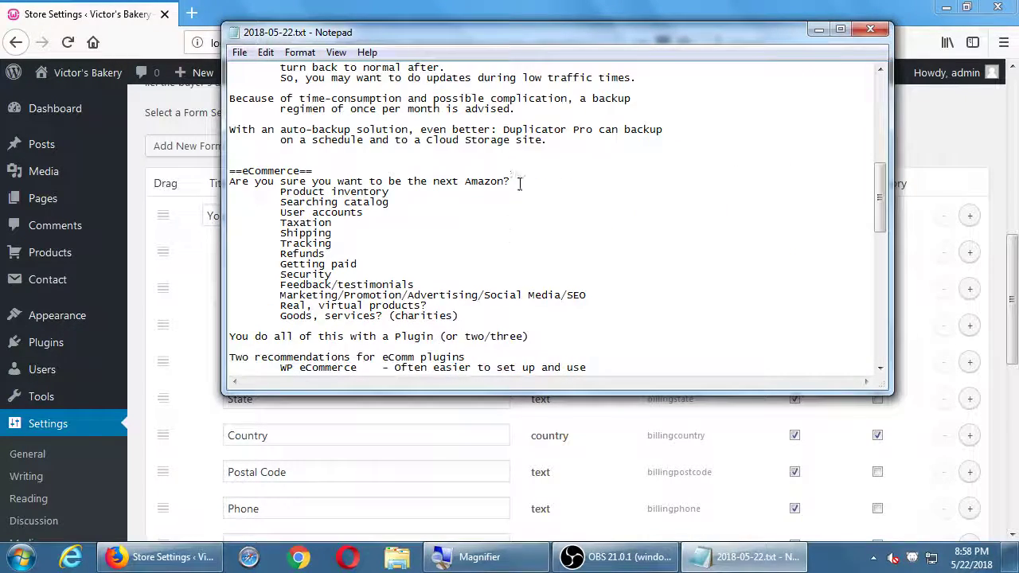
drag(519, 182, 230, 181)
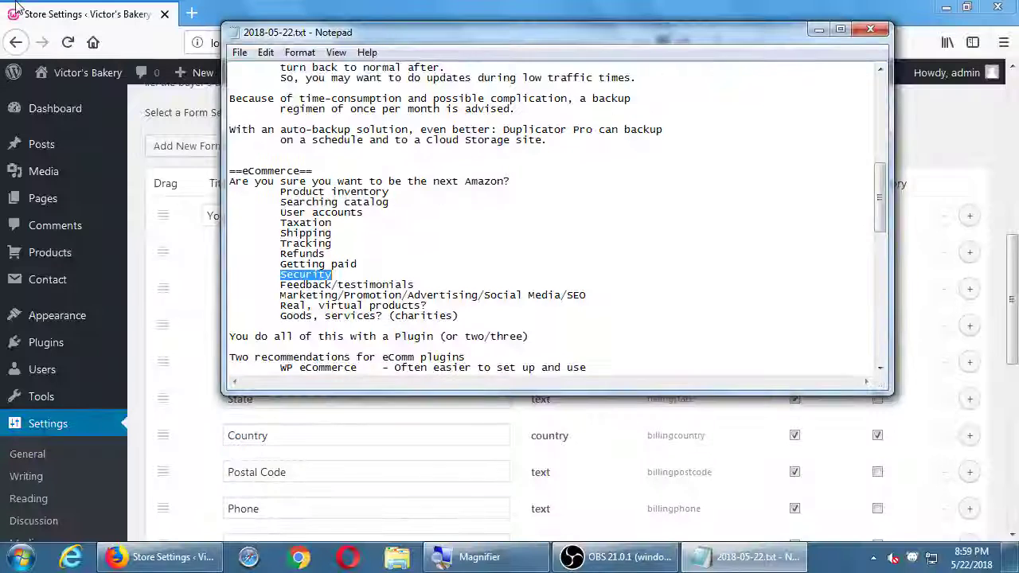
key(alt+Tab)
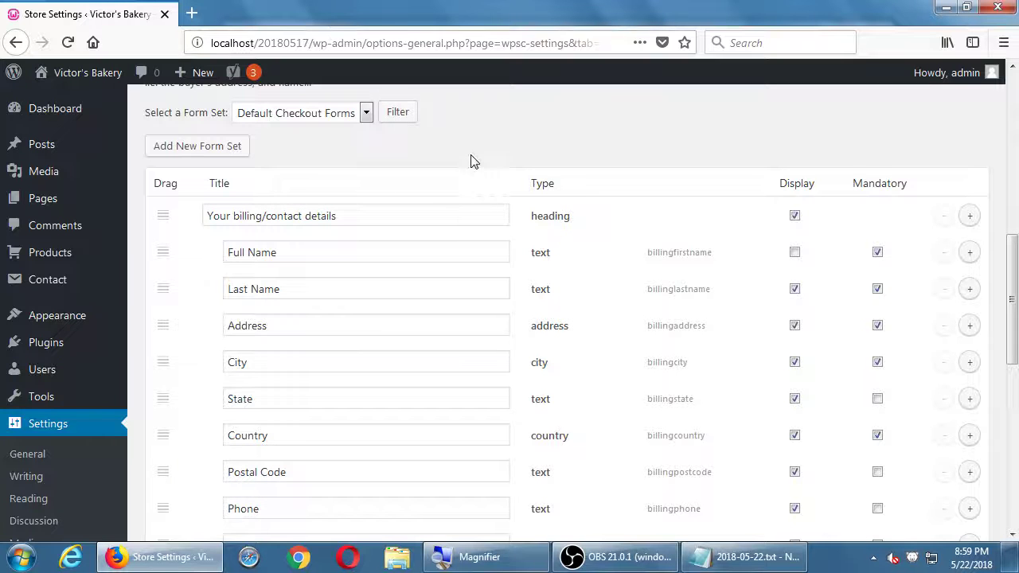
- Change the type of the "What's your Twitter?" field to Select and open its options for editing
scroll(469, 159, down, 1)
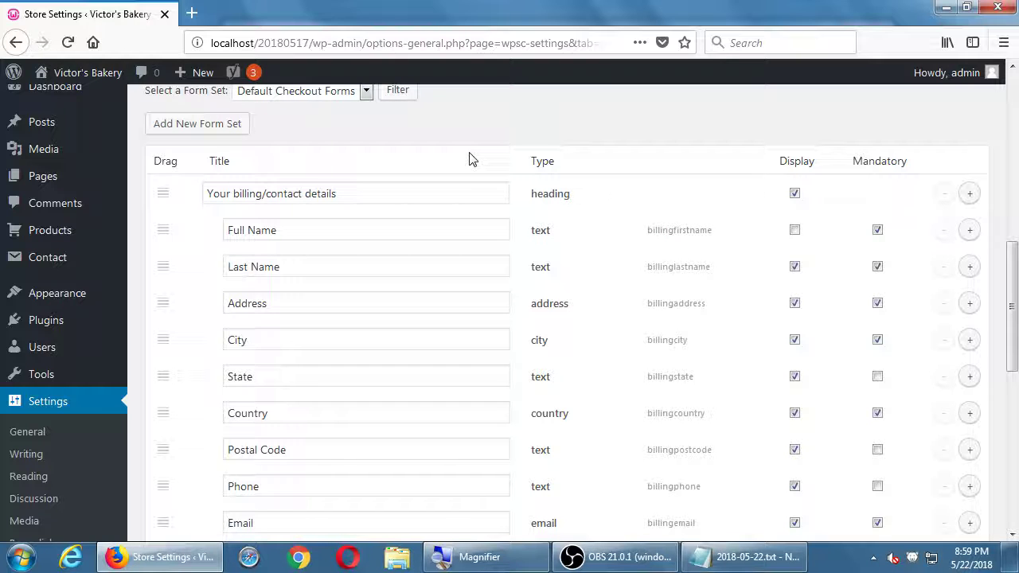
scroll(471, 156, down, 5)
click(617, 285)
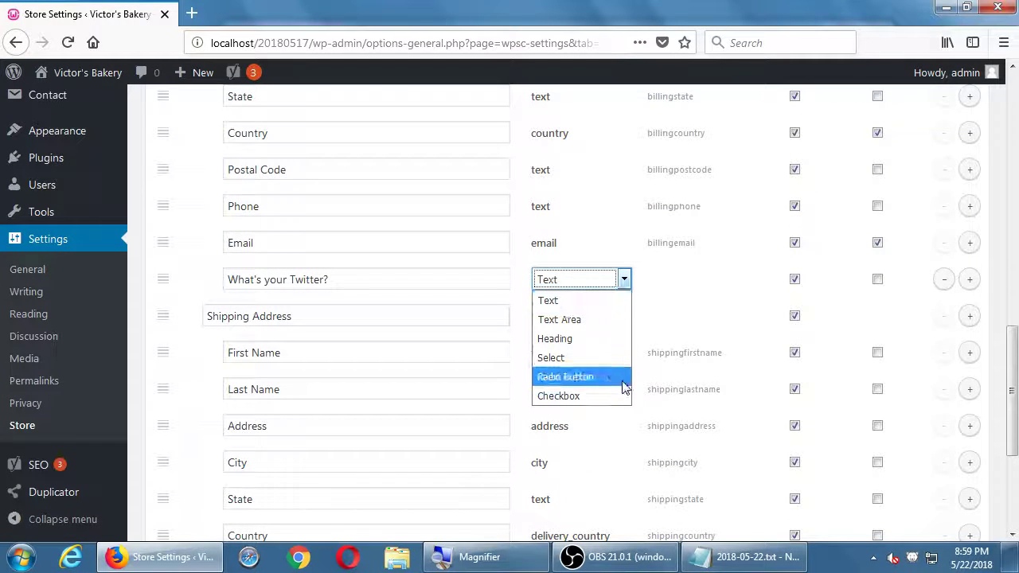
click(602, 359)
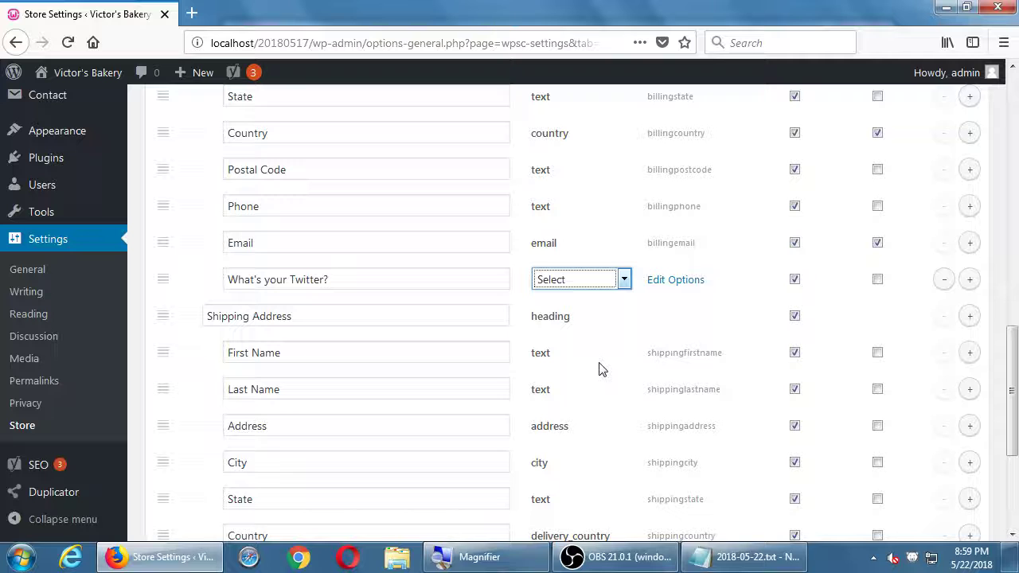
click(667, 281)
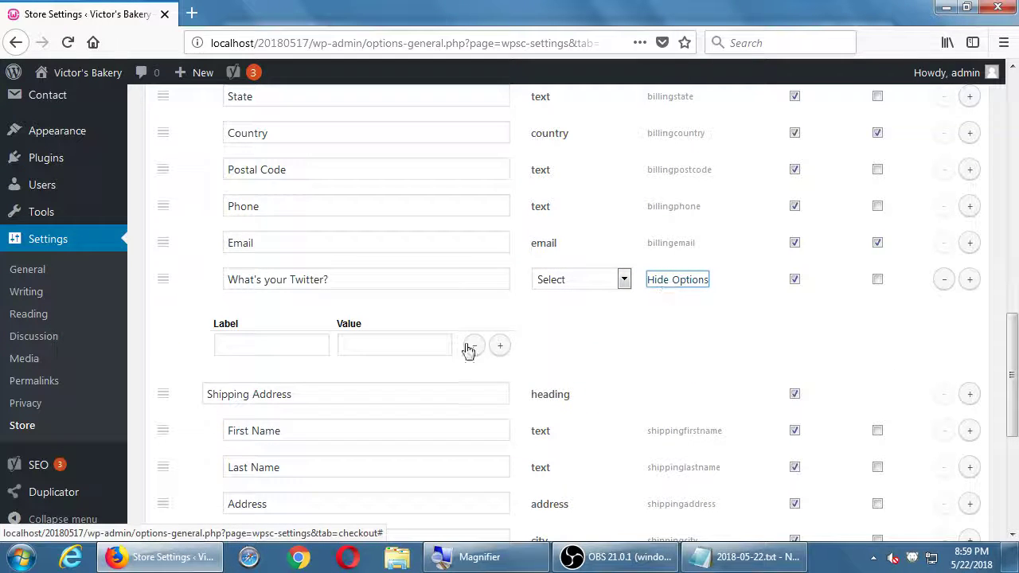
- Set the type of the "What's your Twitter?" field back to Text
click(615, 285)
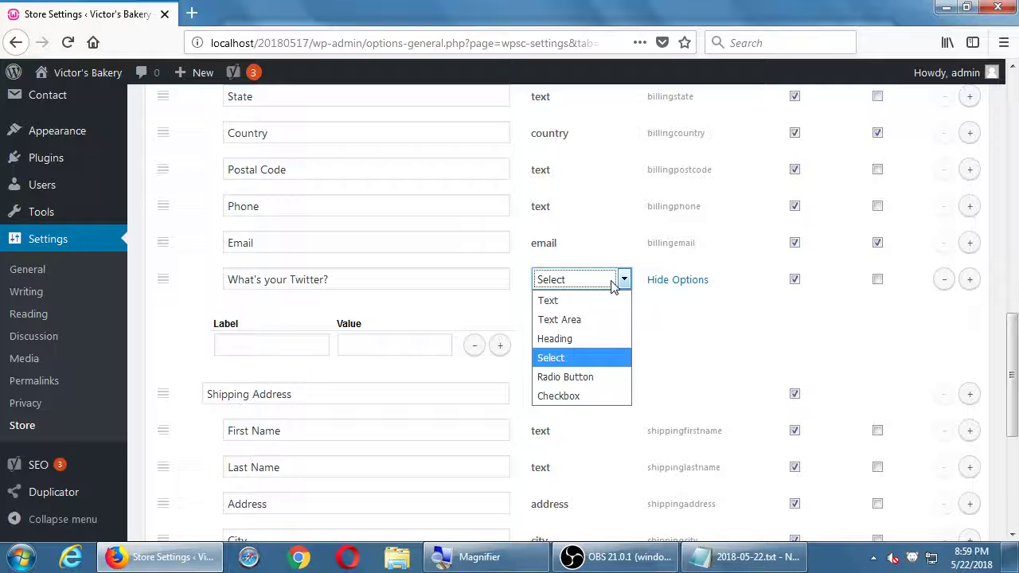
click(614, 284)
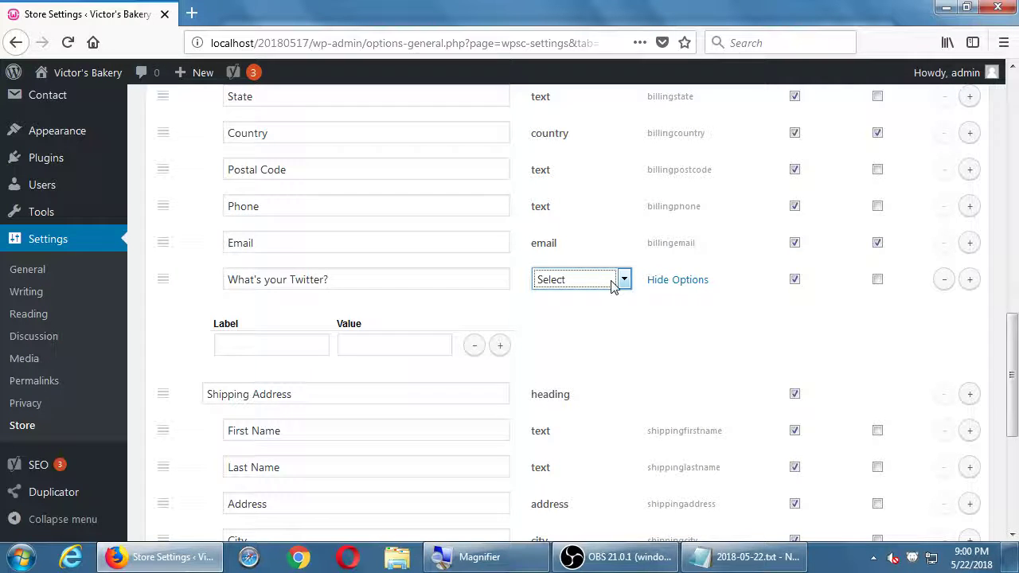
click(614, 285)
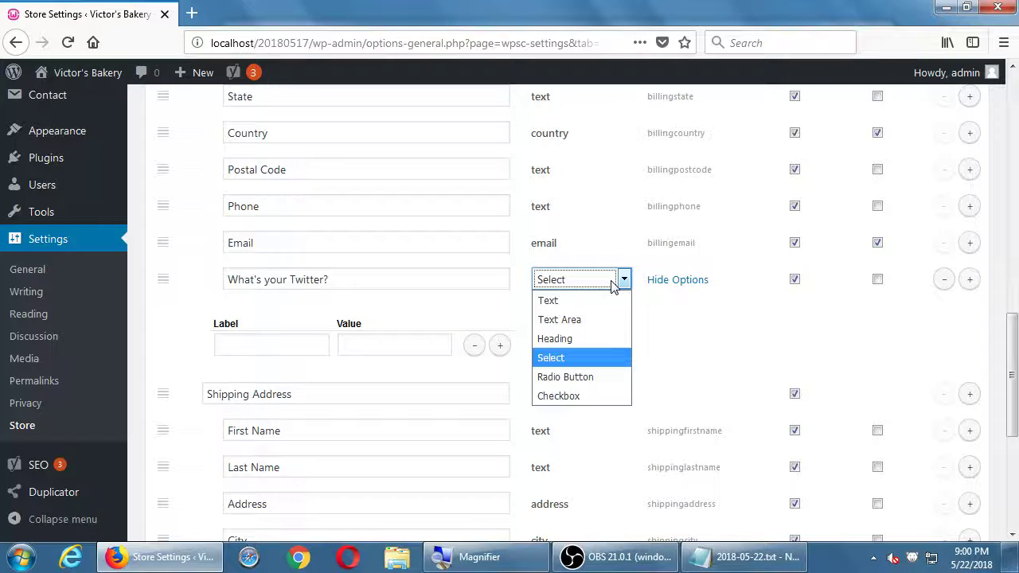
click(592, 300)
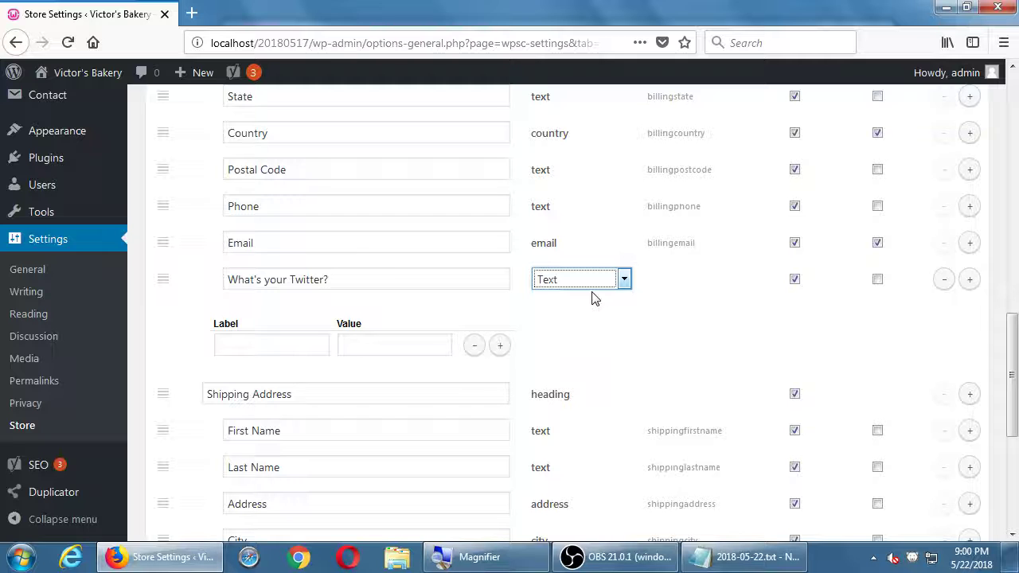
click(620, 326)
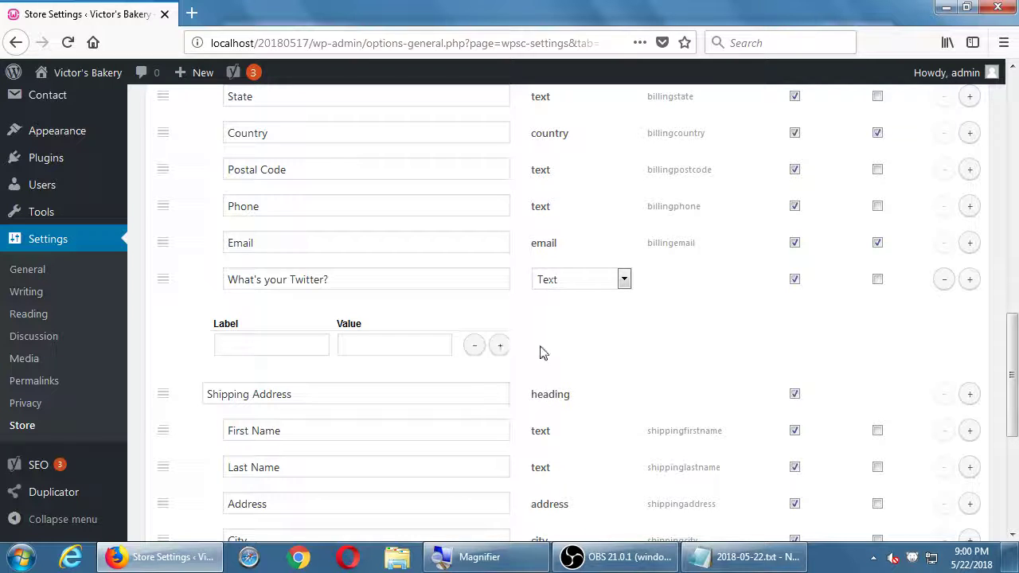
- Set the "What's your Twitter?" field to Select again and try to remove its empty label and value row
click(581, 283)
click(586, 358)
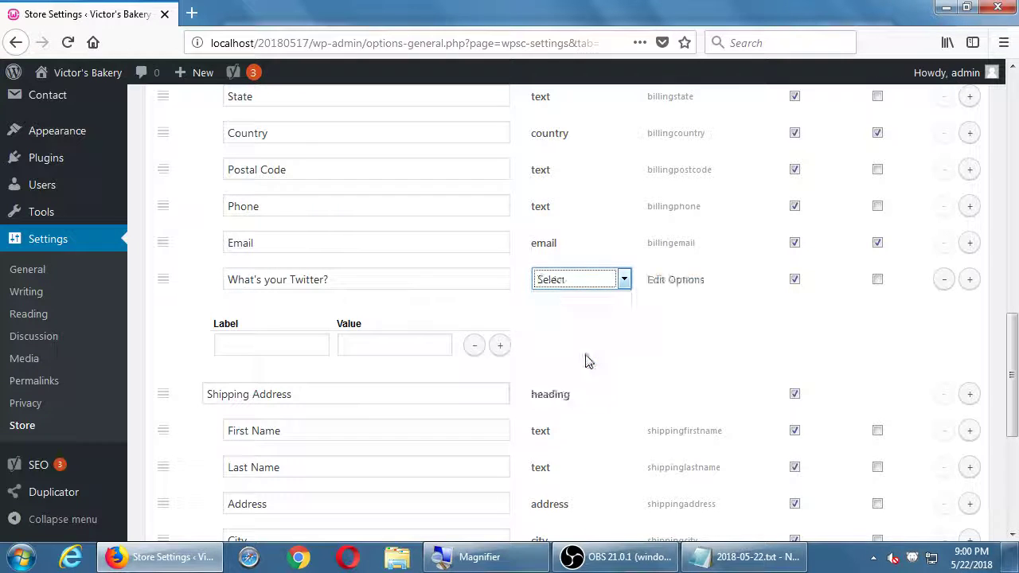
triple_click(415, 282)
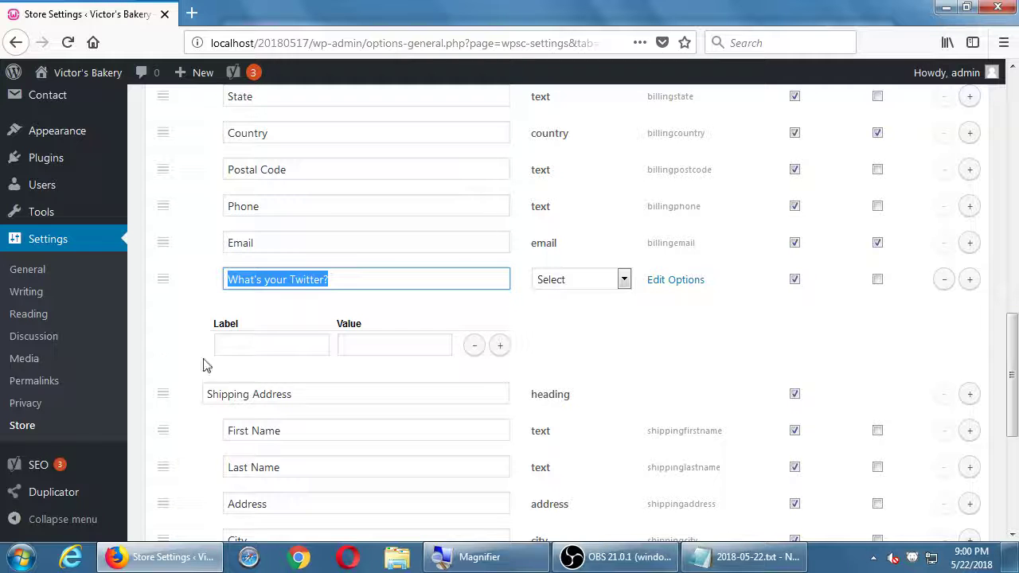
click(243, 354)
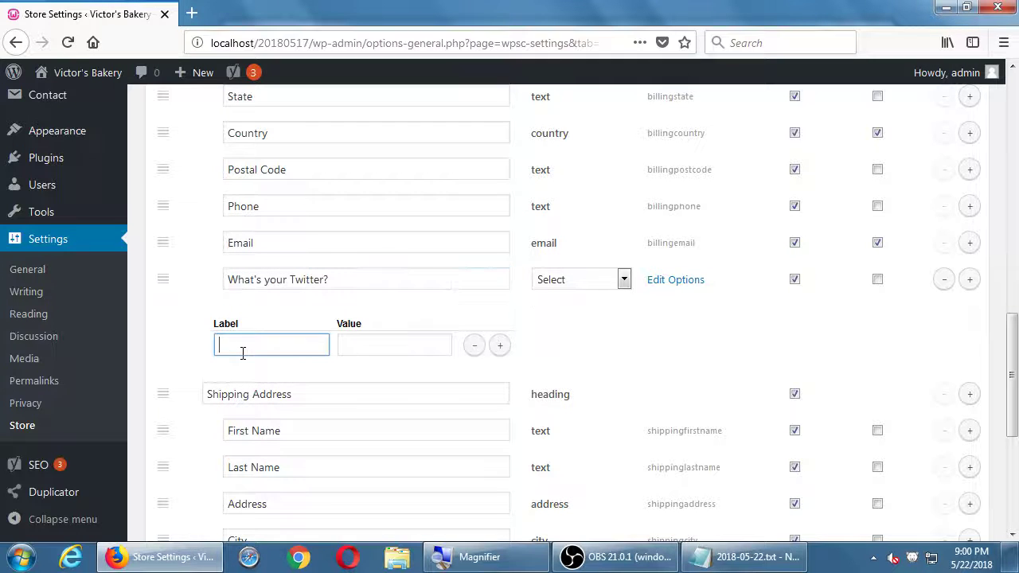
click(350, 343)
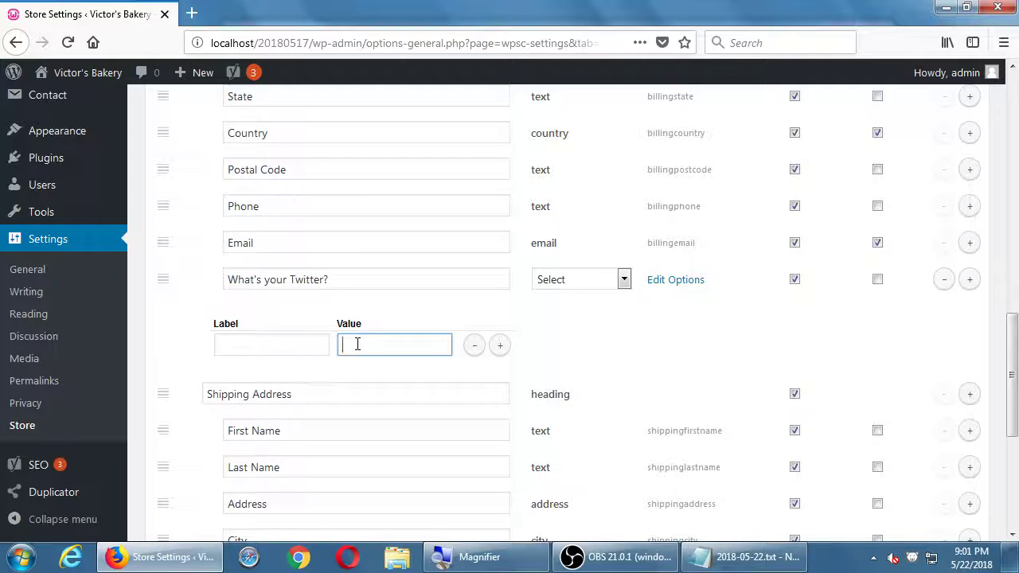
click(476, 348)
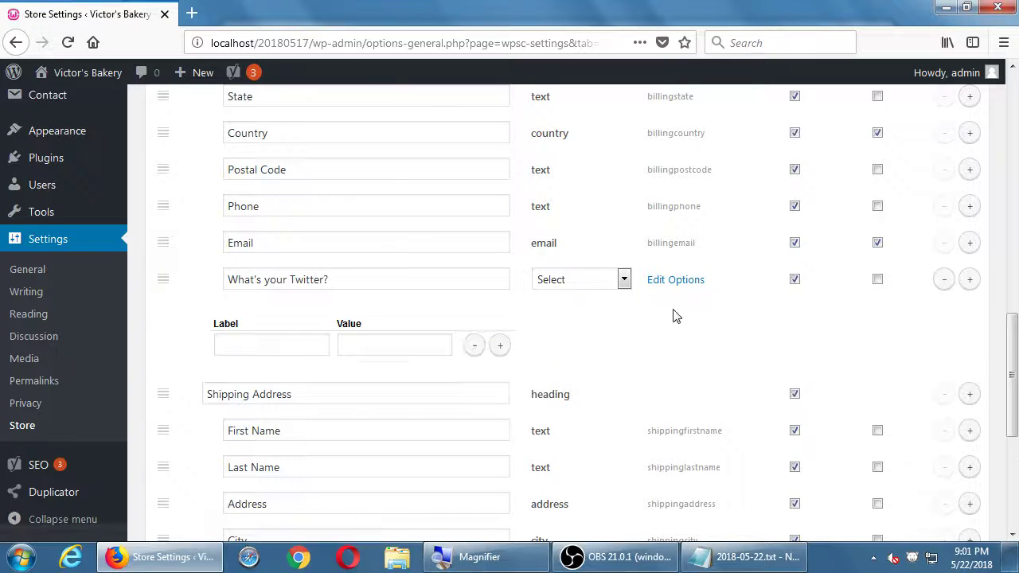
- Restore the Text type on the "What's your Twitter?" field
click(620, 279)
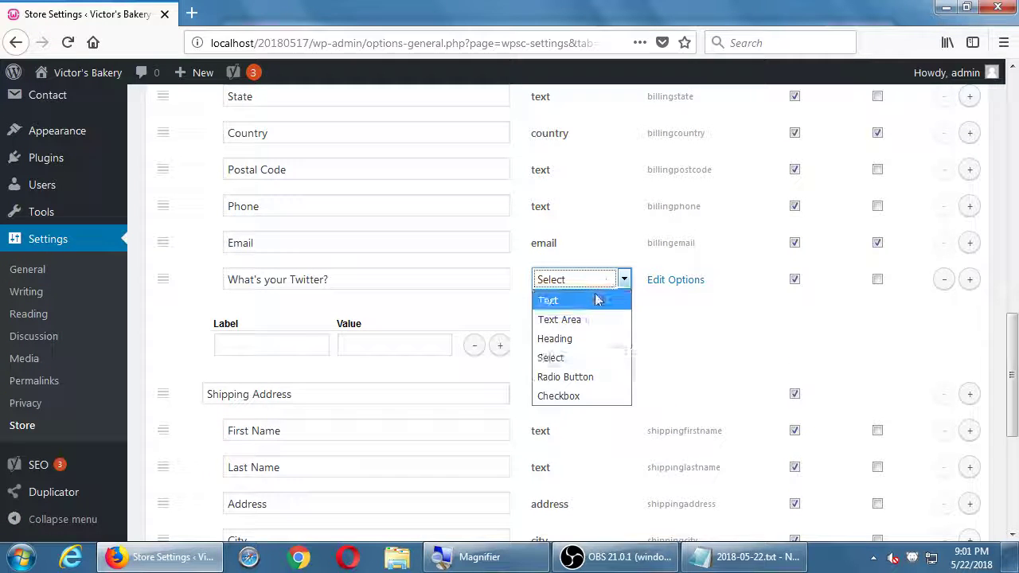
click(597, 299)
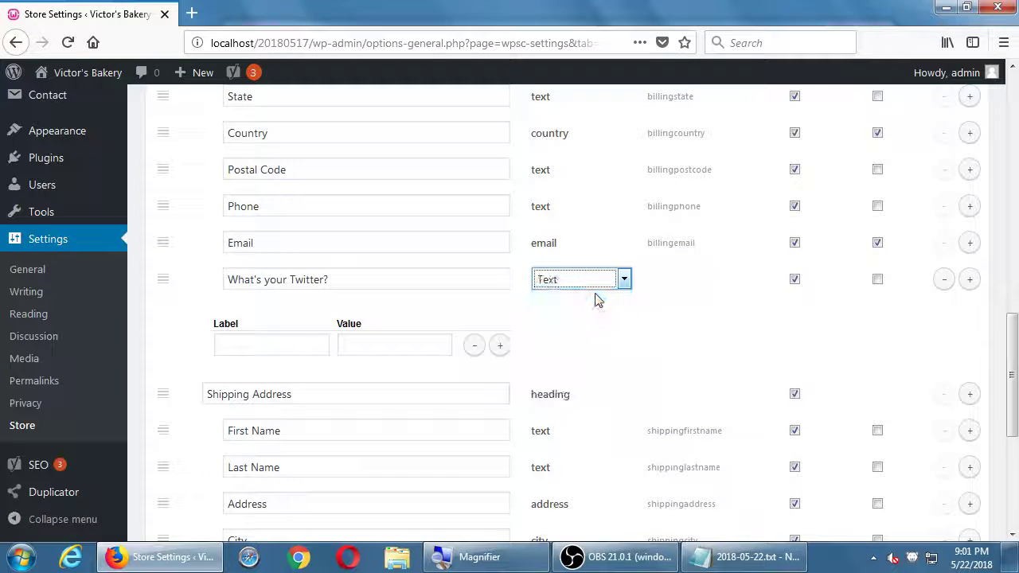
click(405, 200)
- Add a new field below billing Postal Code with the type Heading and the placeholder title "dfdggfgffd"
click(969, 170)
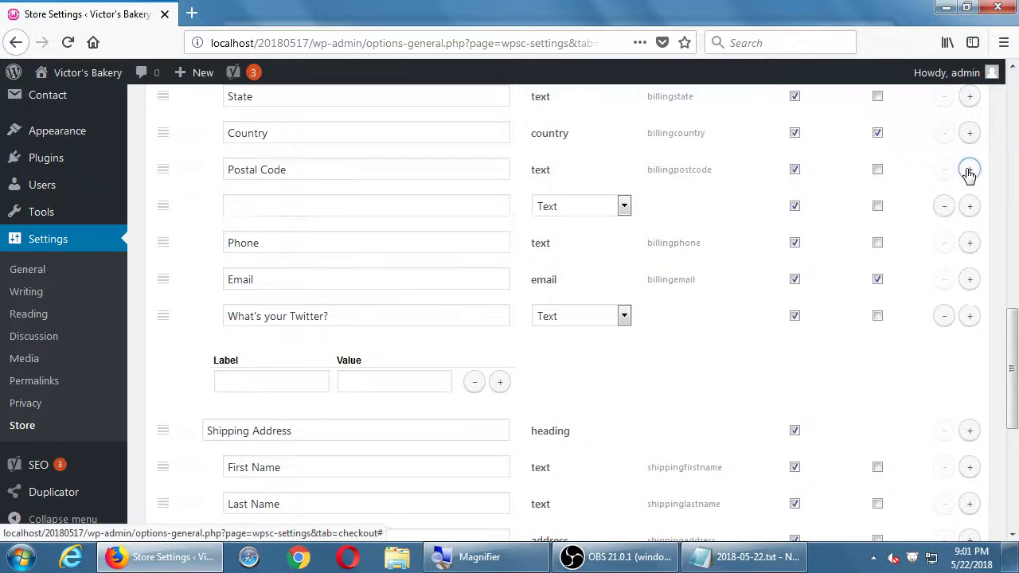
click(619, 206)
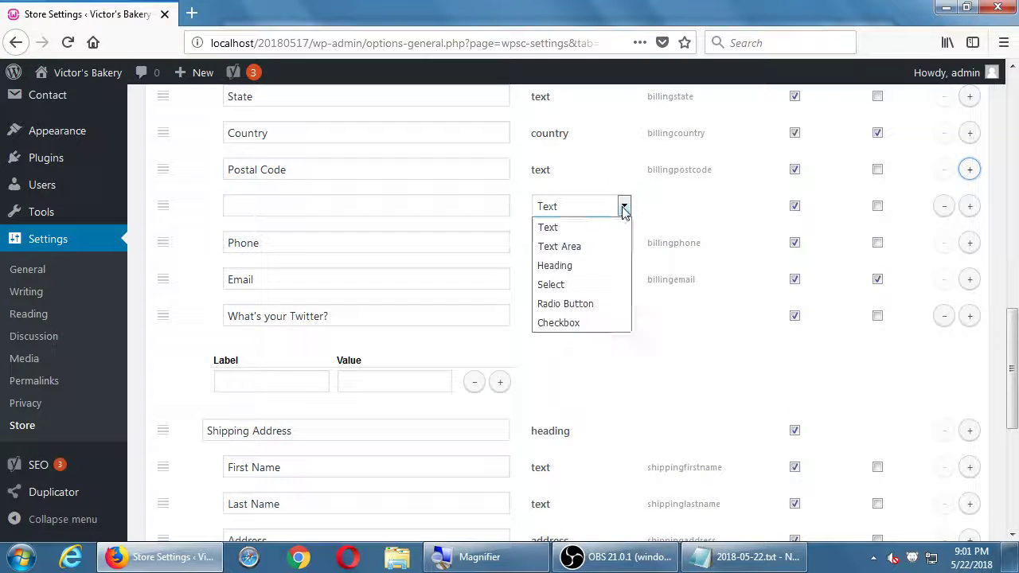
click(573, 267)
click(407, 207)
text(dfdggfgffc)
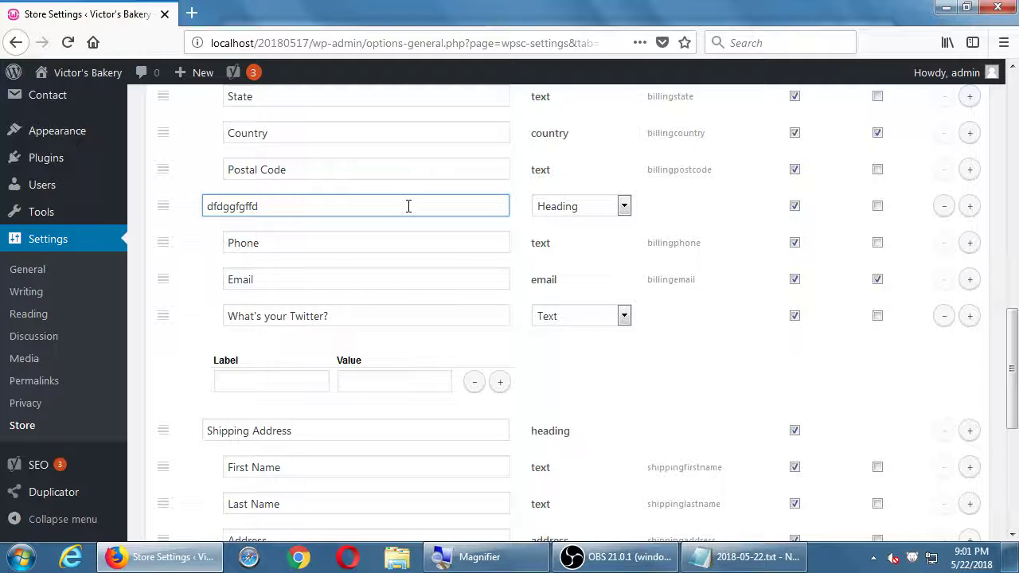
- Delete the "dfdggfgffd" heading field between Postal Code and Phone
click(609, 205)
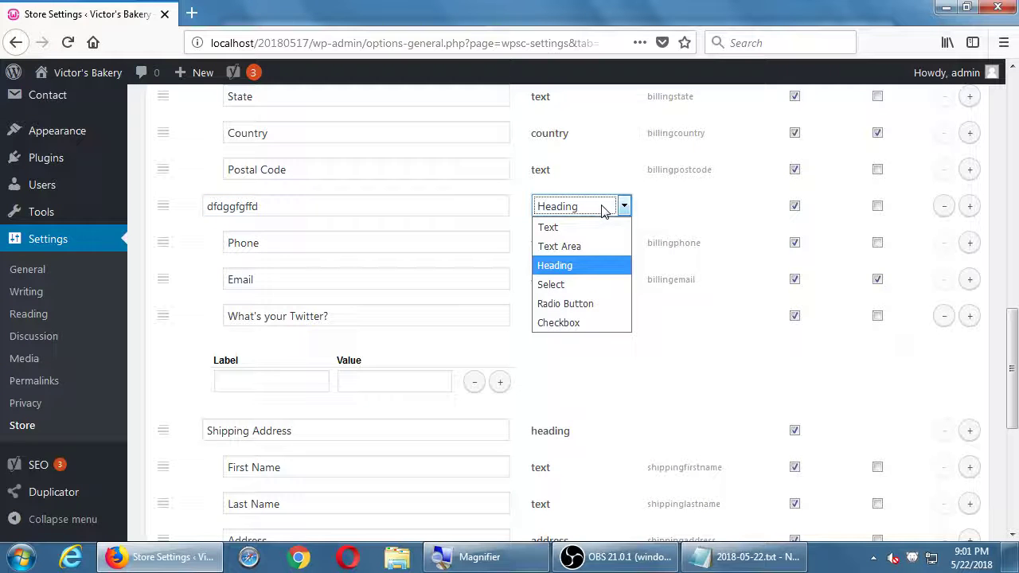
click(574, 210)
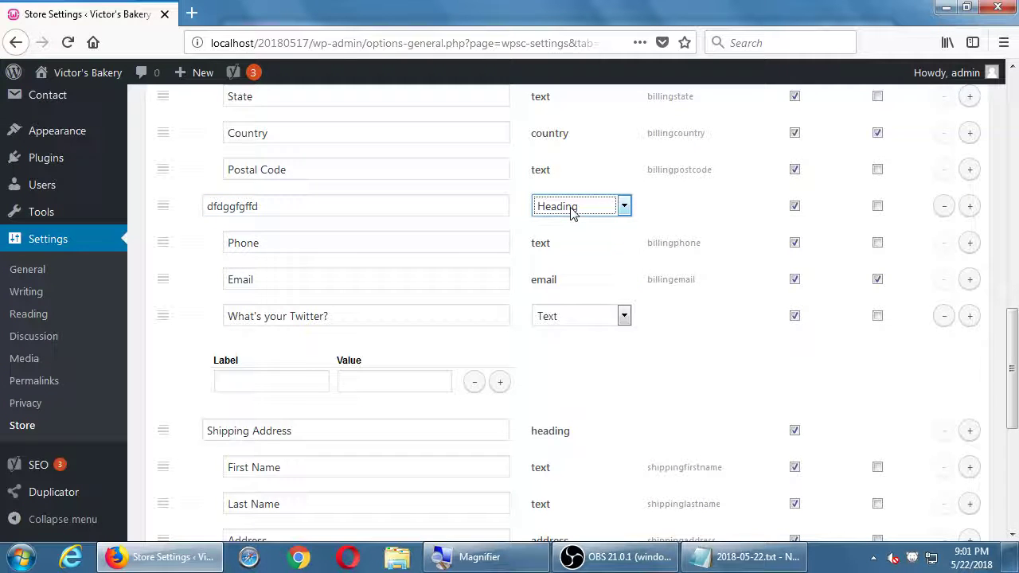
click(945, 211)
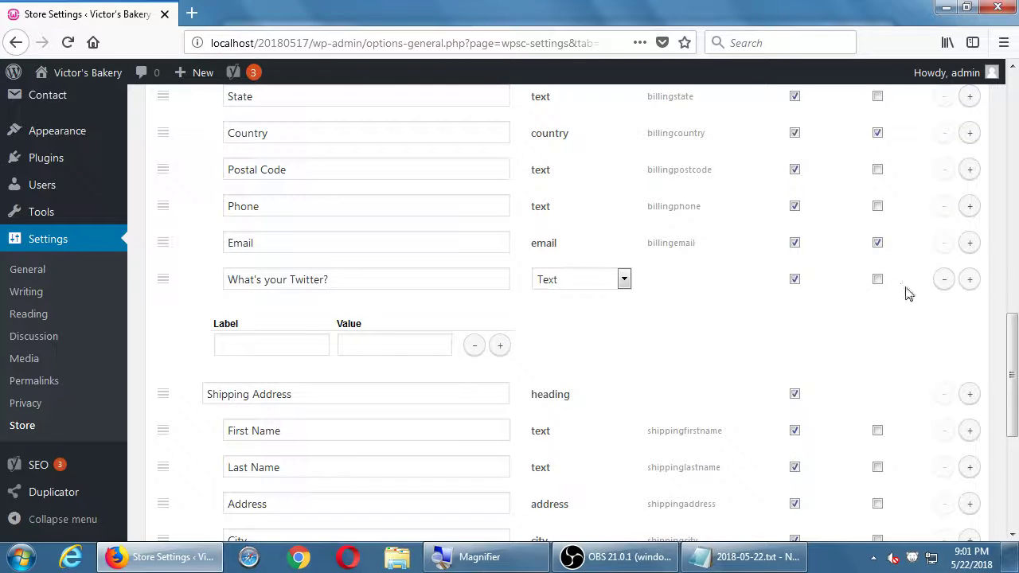
- Delete the "What's your Twitter?" field from the billing checkout fields and save the checkout settings
click(943, 281)
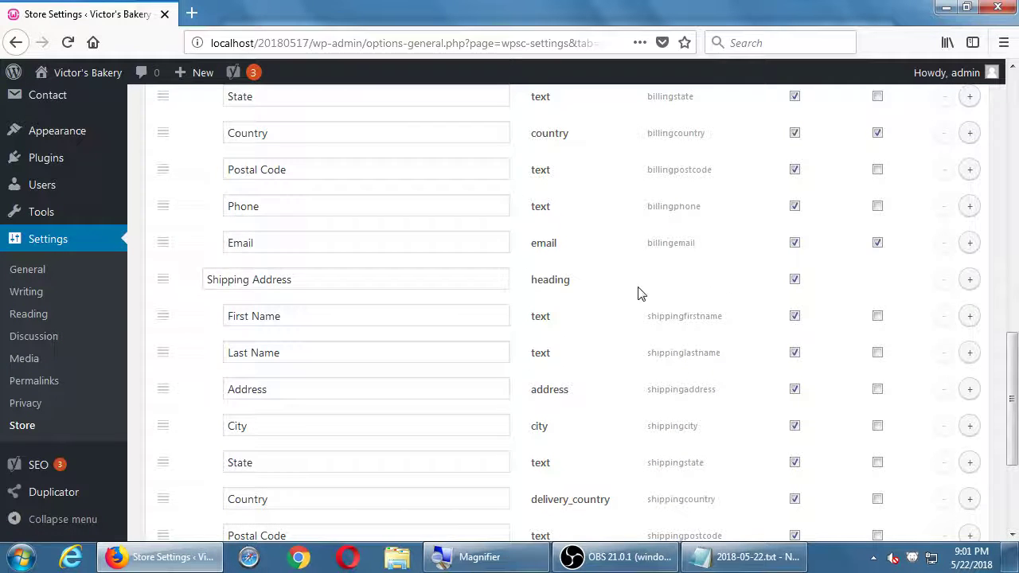
scroll(773, 409, down, 3)
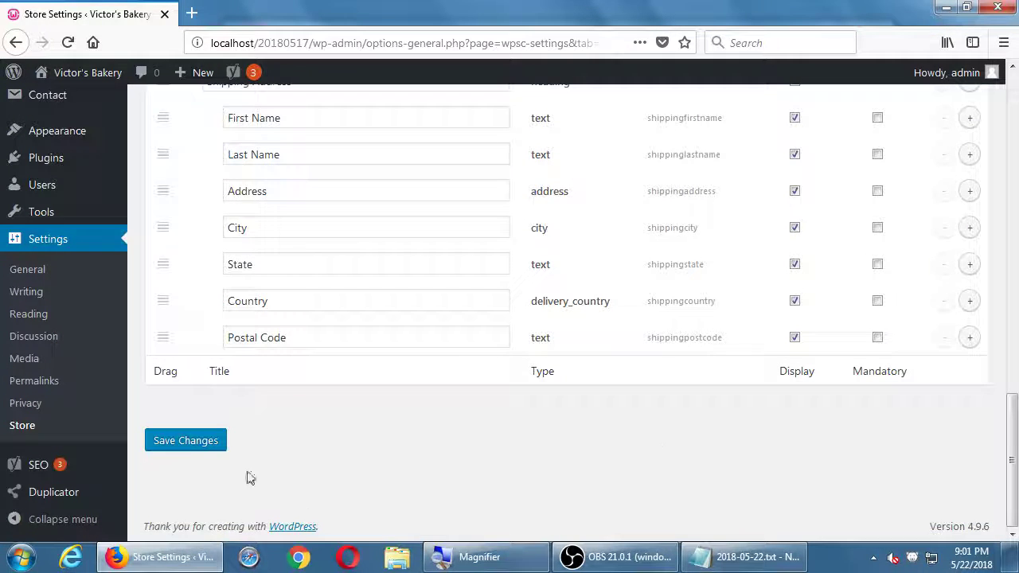
click(195, 440)
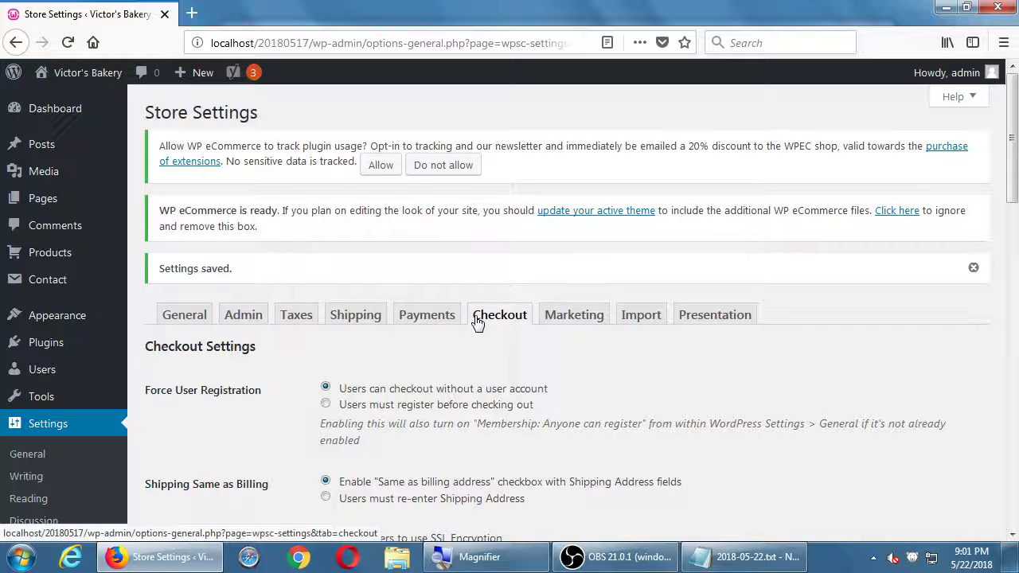
click(617, 557)
click(616, 557)
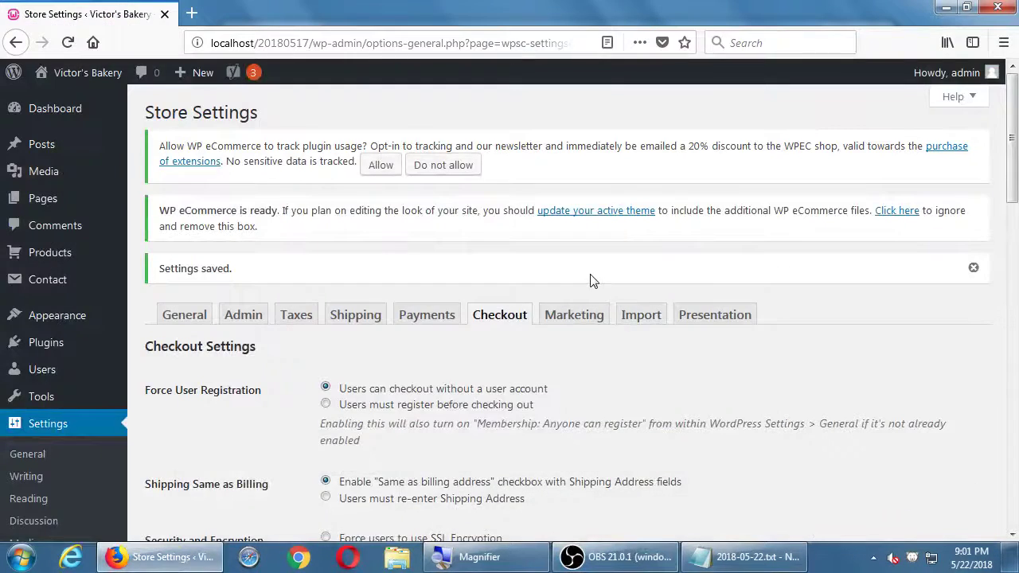
- Open the store's marketing settings and enable the 'Users who bought this also bought' item for single product pages
click(590, 319)
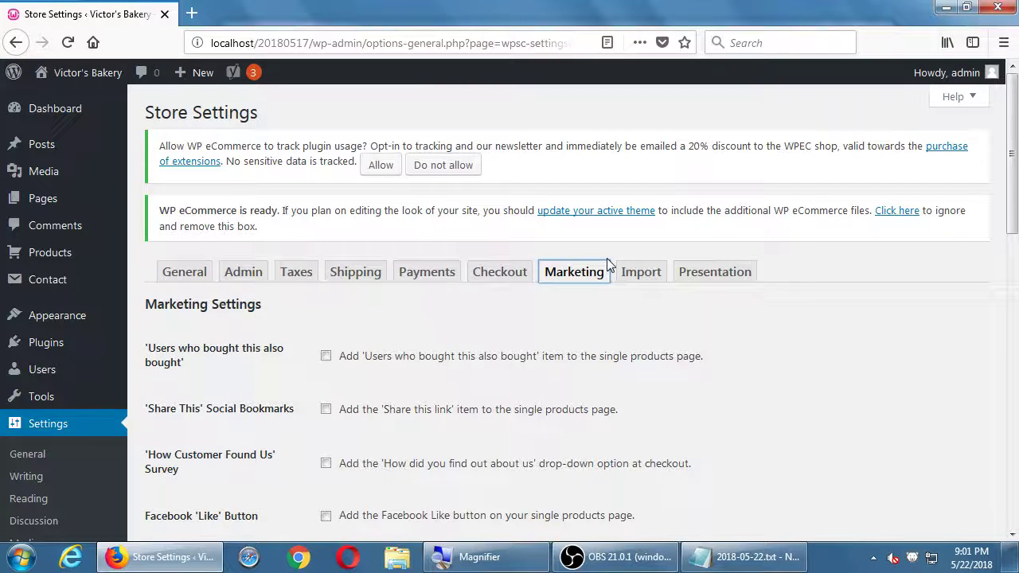
scroll(607, 258, down, 3)
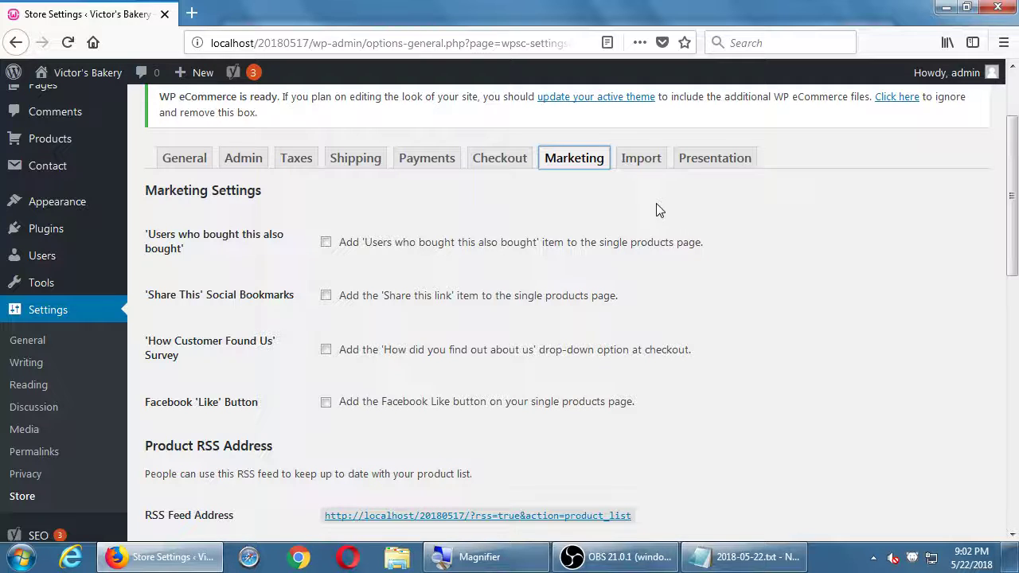
key(super+plus)
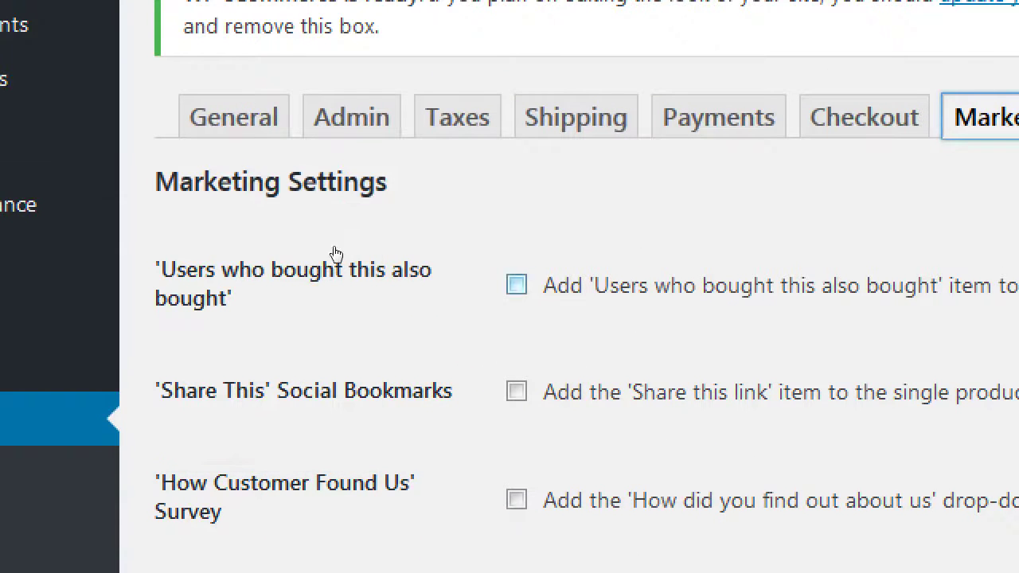
click(331, 247)
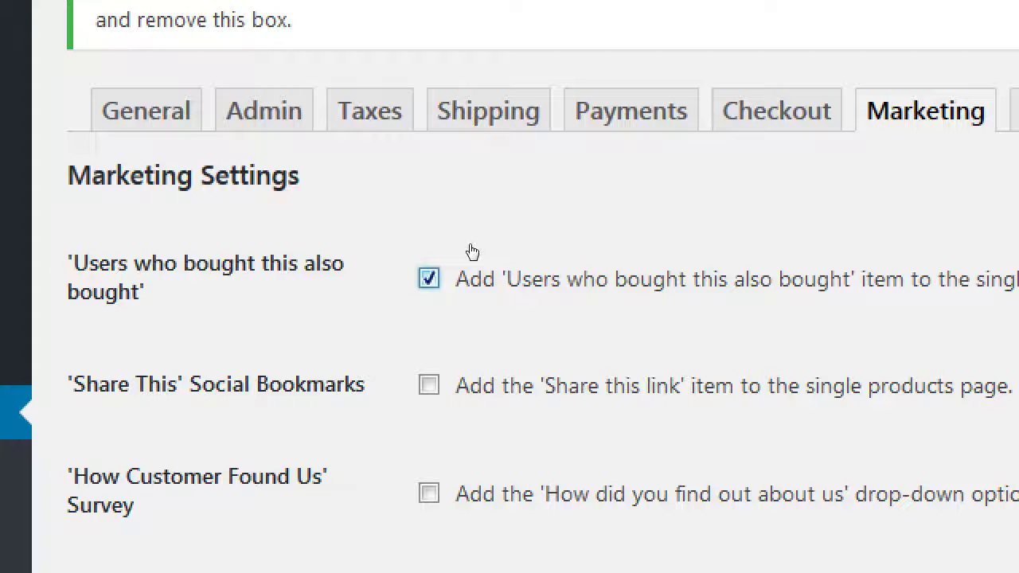
key(space)
key(space)
click(472, 251)
click(472, 251)
scroll(256, 215, down, 3)
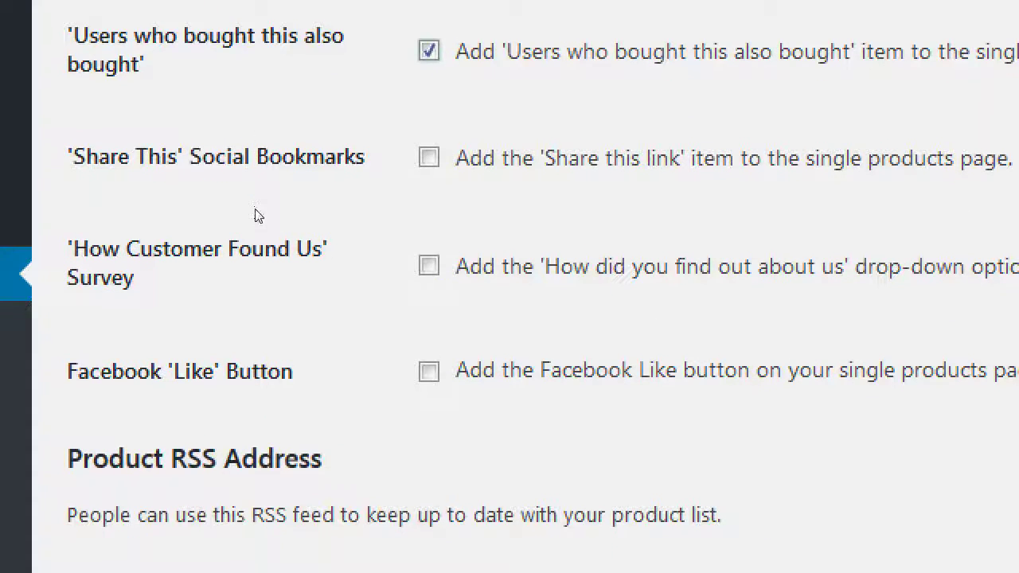
- Leave 'Share This' Social Bookmarks off and enable the 'How Customer Found Us' survey at checkout
scroll(256, 215, up, 1)
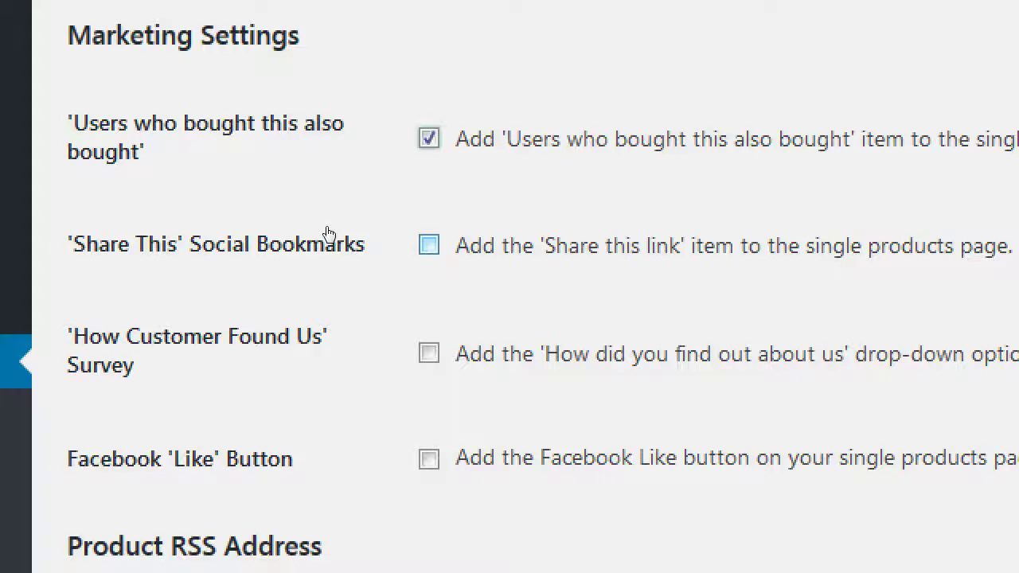
key(space)
key(space)
click(303, 233)
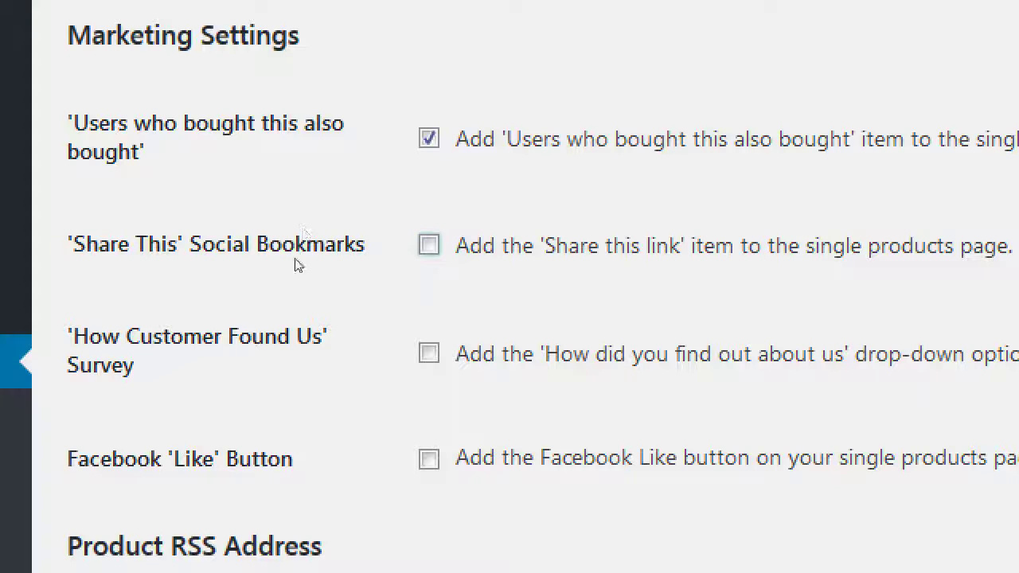
click(326, 285)
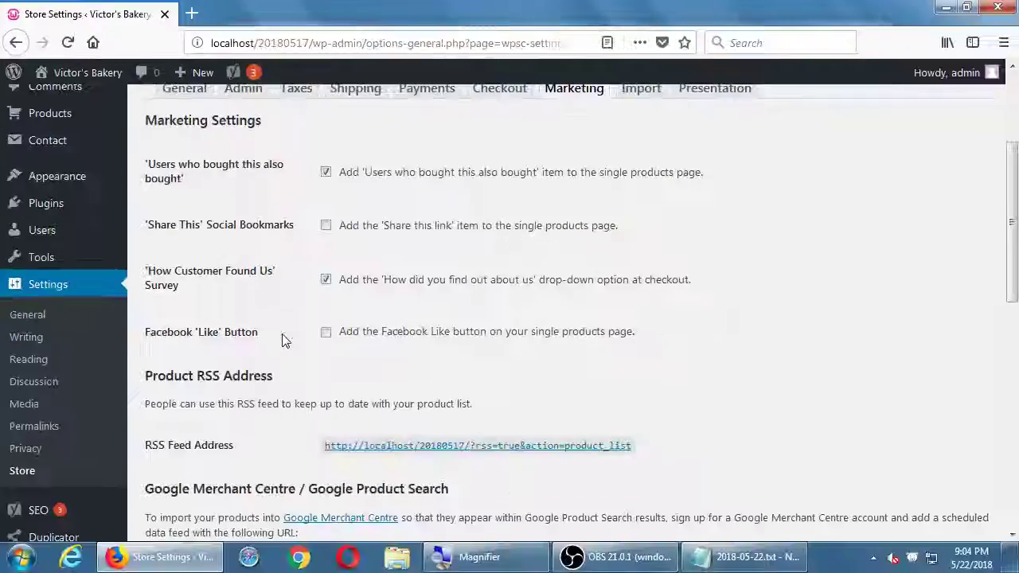
- Review the RSS, Google Merchant Centre and Google Analytics options, then save the marketing settings
scroll(283, 338, down, 3)
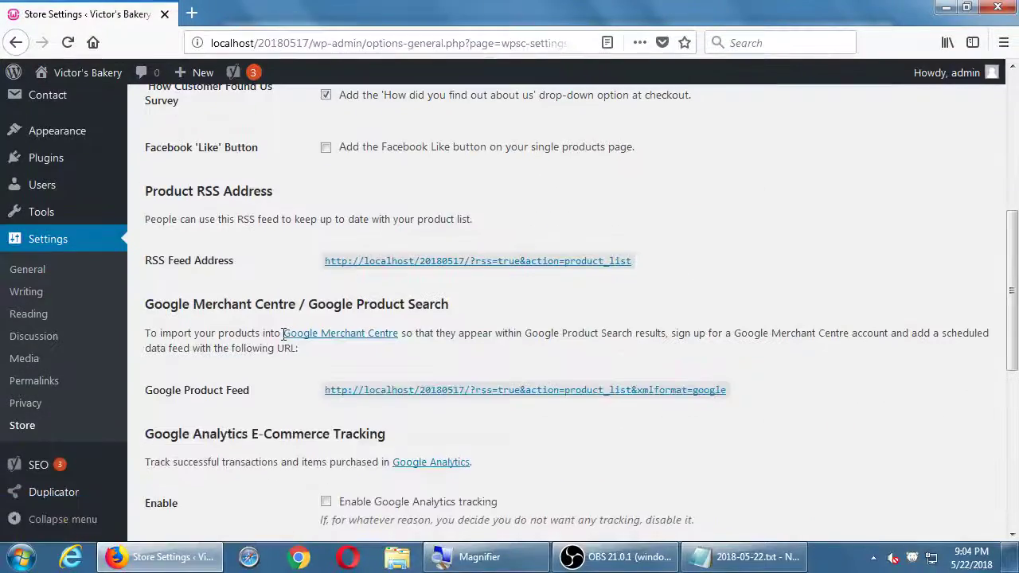
scroll(284, 334, down, 7)
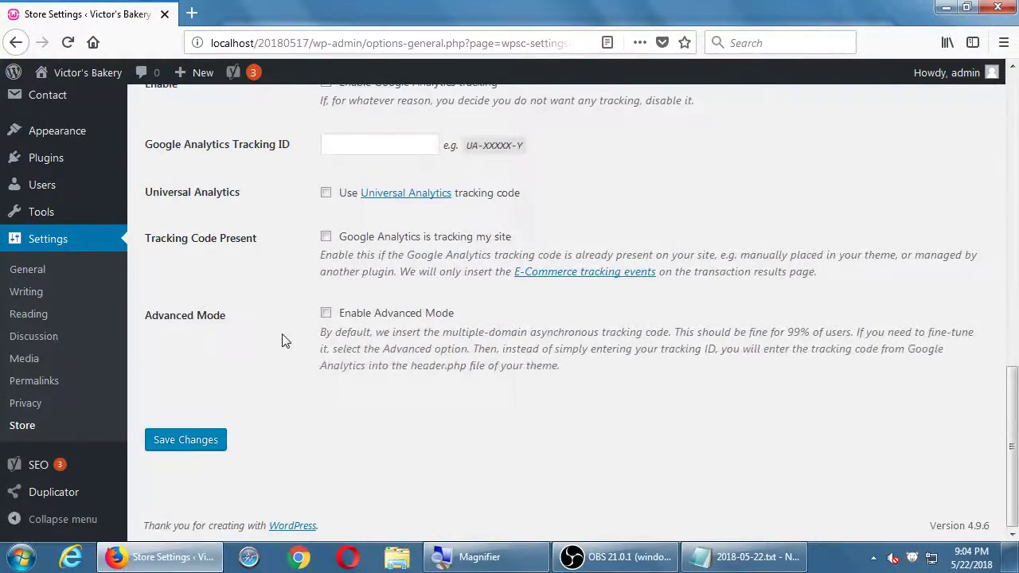
scroll(282, 341, up, 3)
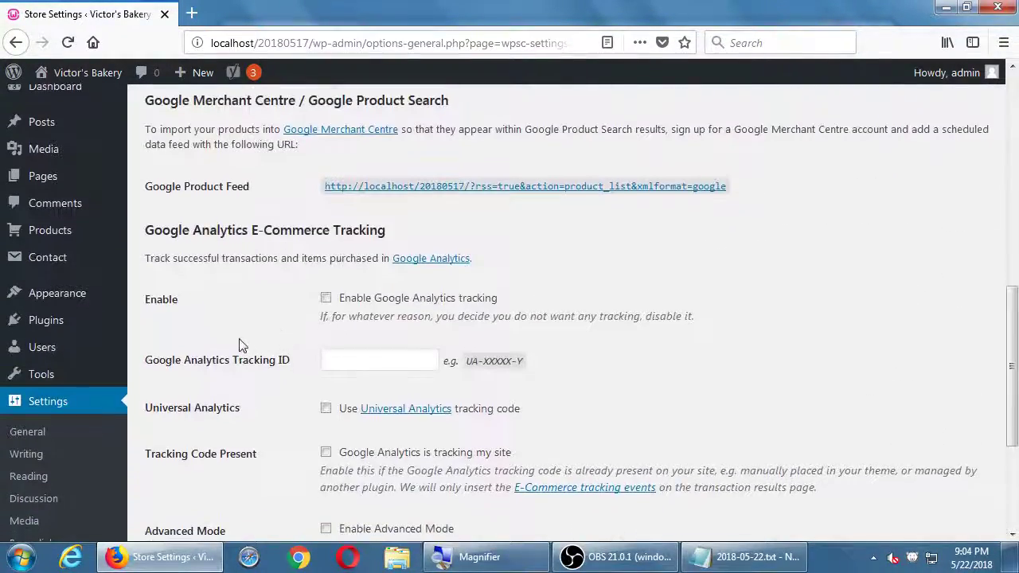
scroll(342, 354, down, 1)
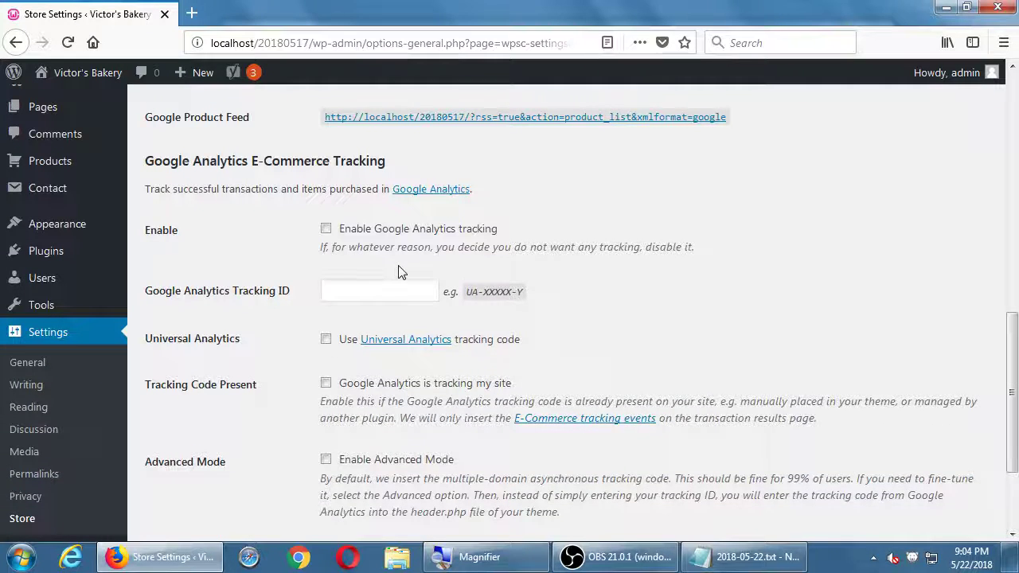
scroll(400, 273, down, 2)
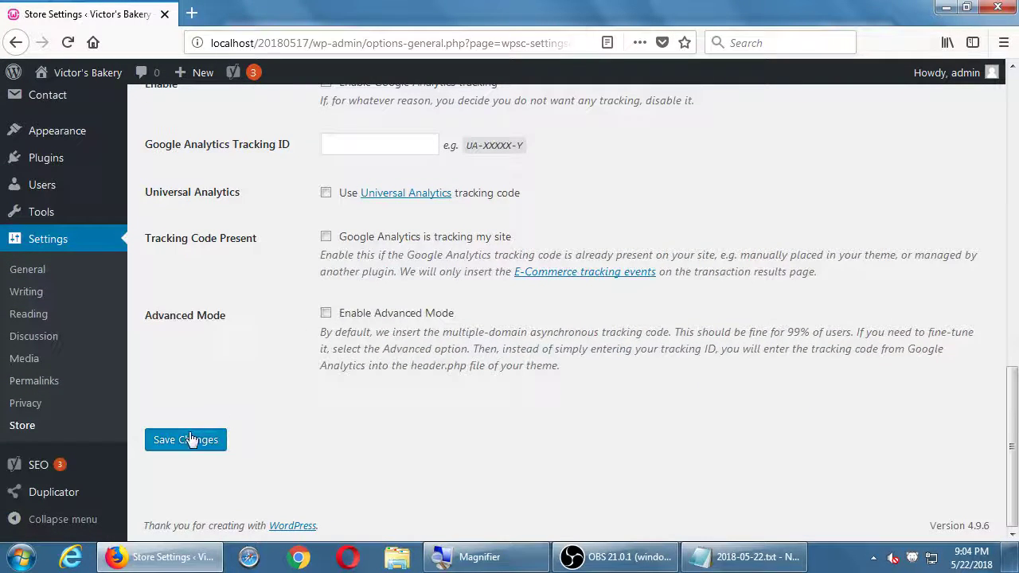
click(190, 440)
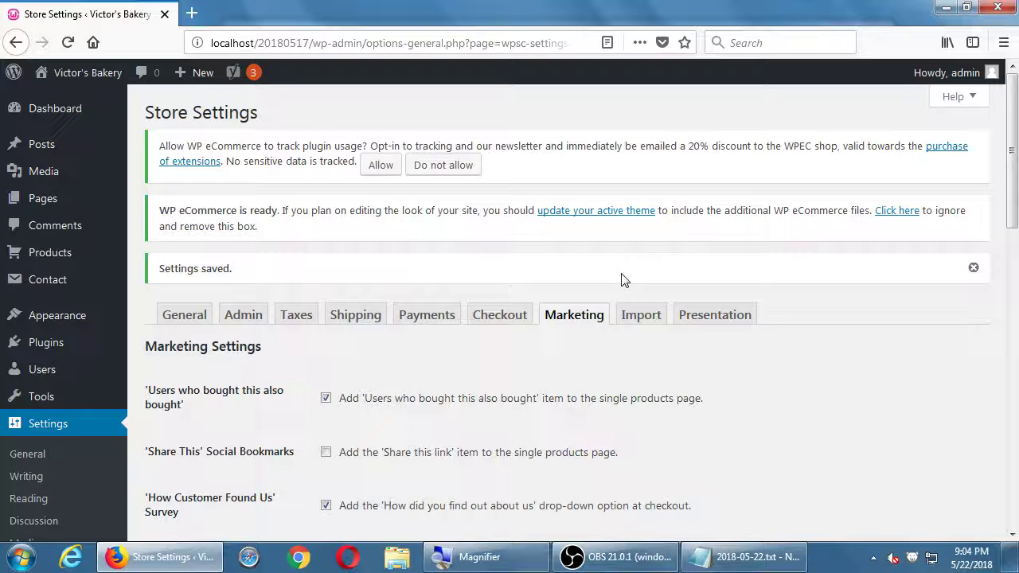
- Open the store's product import settings and examine the CSV upload, supported fields and weight units
click(651, 320)
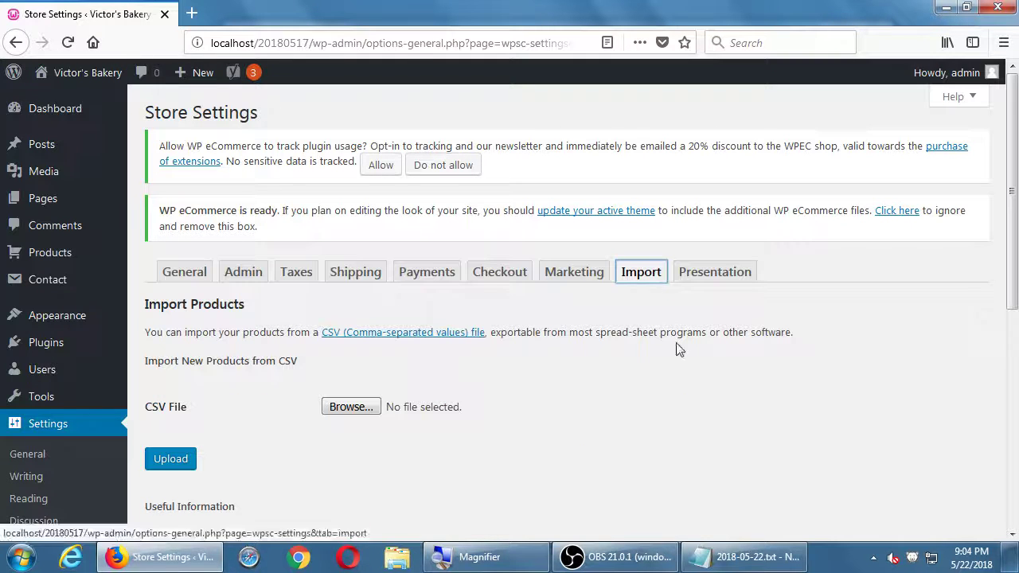
scroll(684, 366, down, 1)
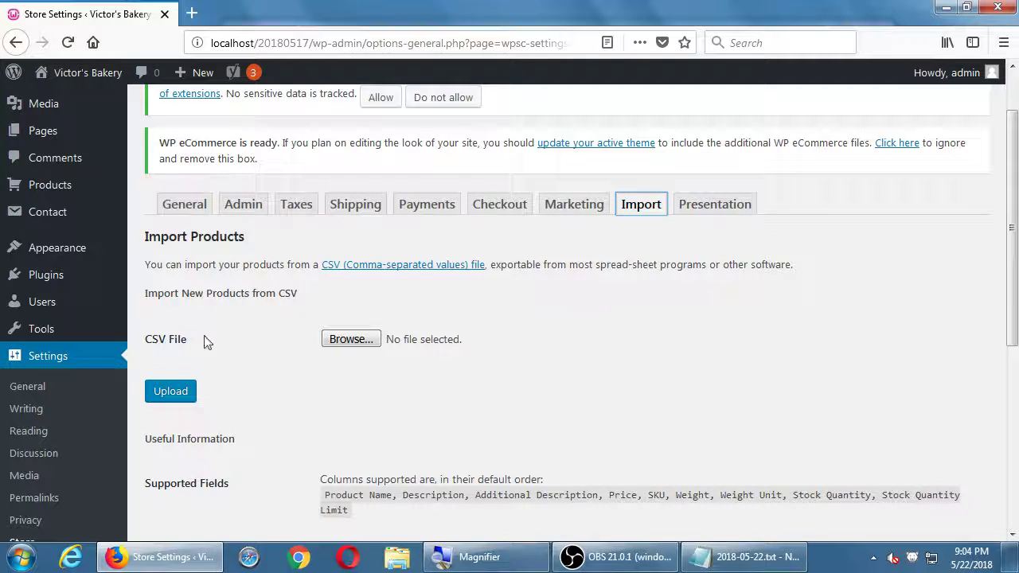
mouse_move(72, 186)
scroll(445, 234, down, 2)
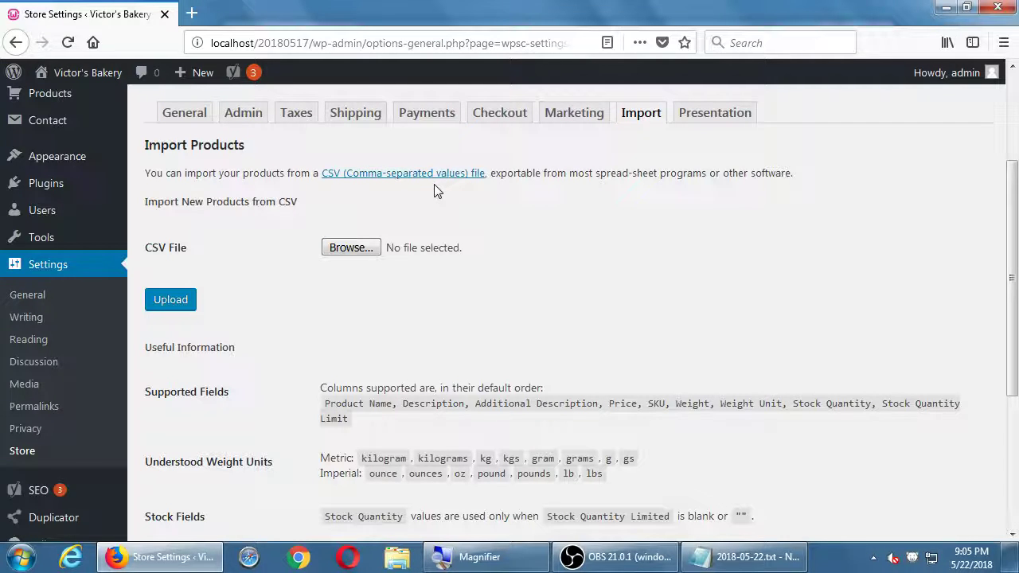
scroll(437, 191, down, 2)
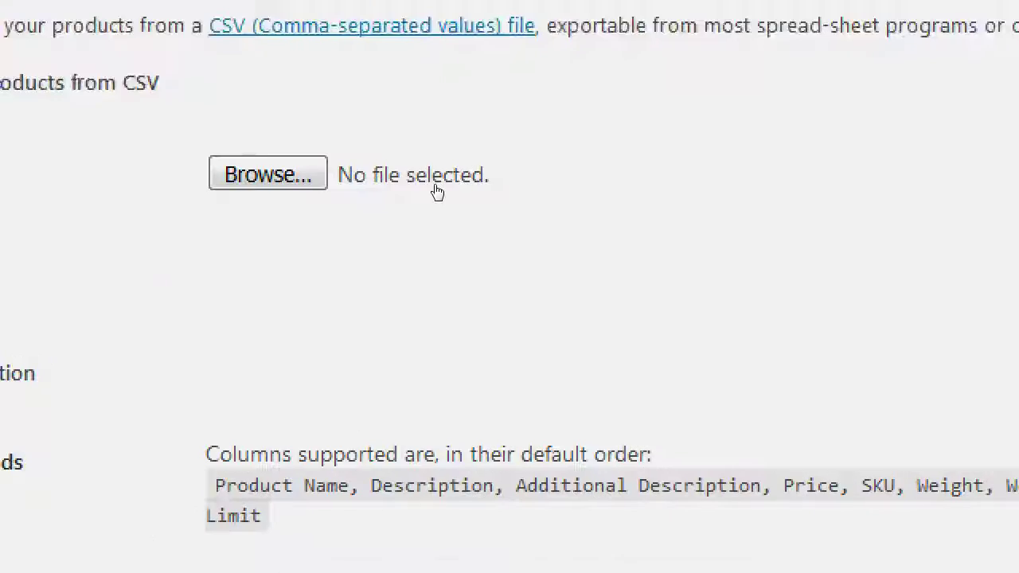
scroll(476, 452, down, 5)
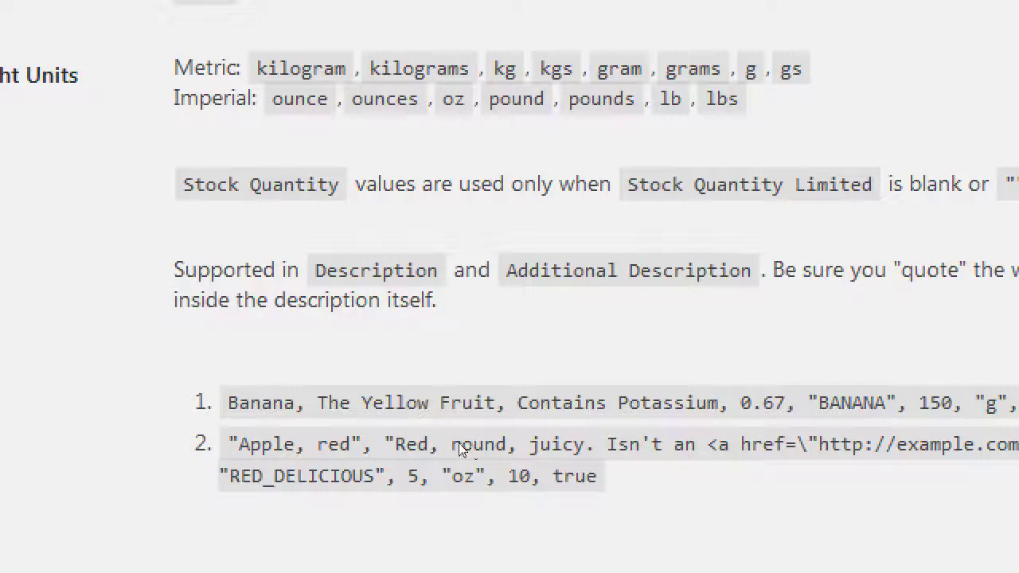
- Highlight the Banana line in the example CSV file and compare it with the import instructions
double_click(261, 403)
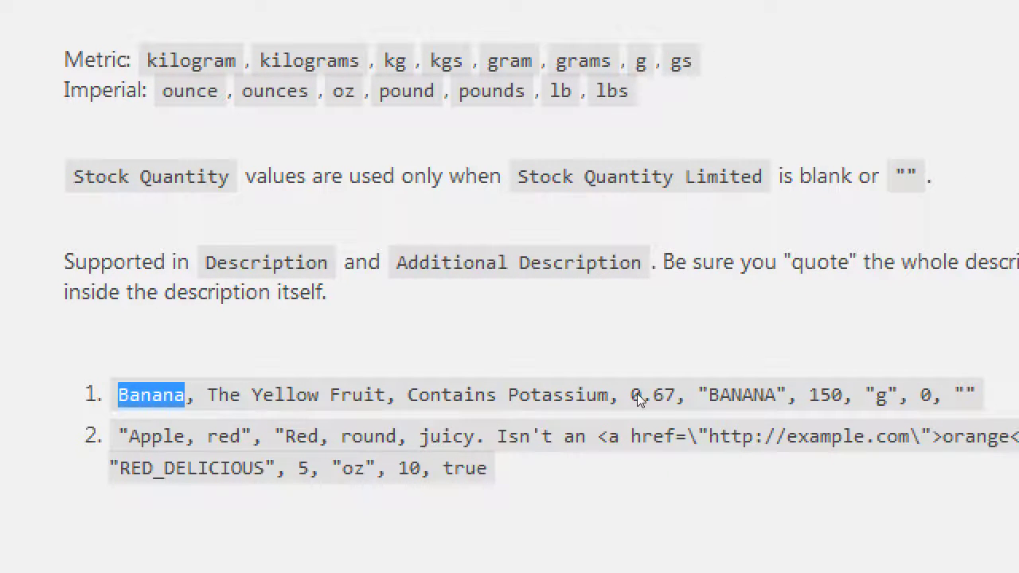
click(790, 385)
drag(962, 393, 125, 391)
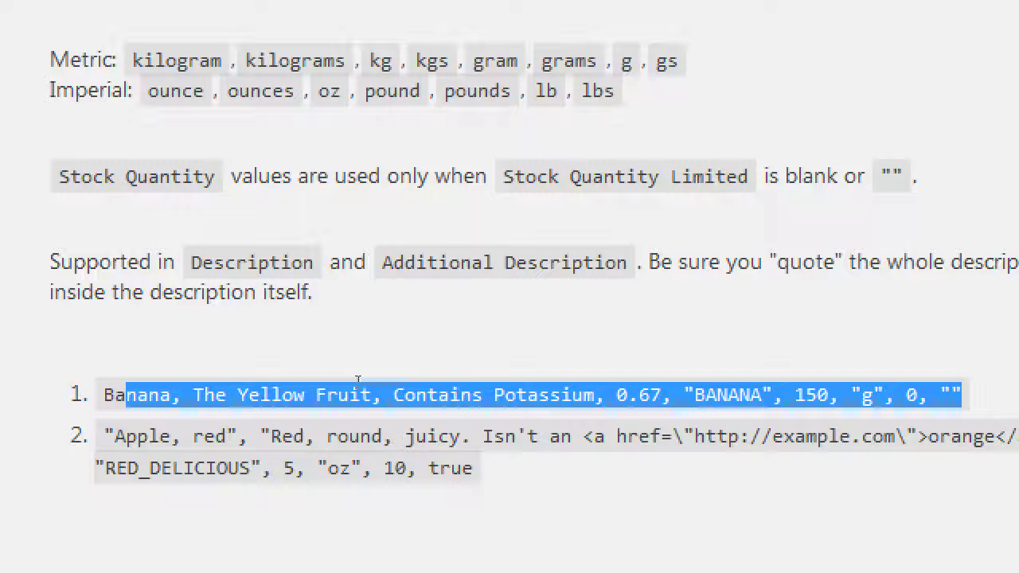
scroll(378, 385, up, 10)
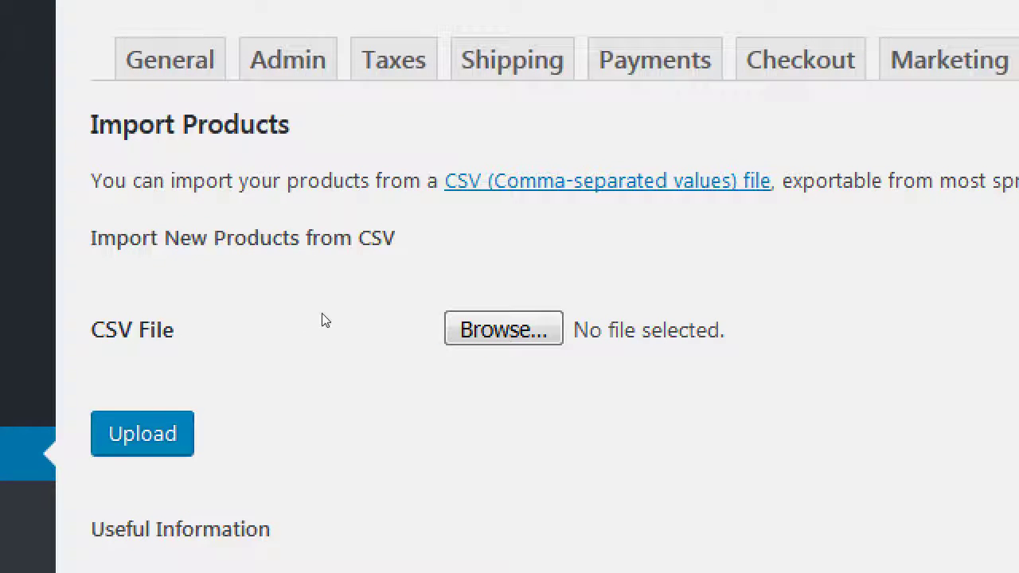
scroll(324, 319, down, 2)
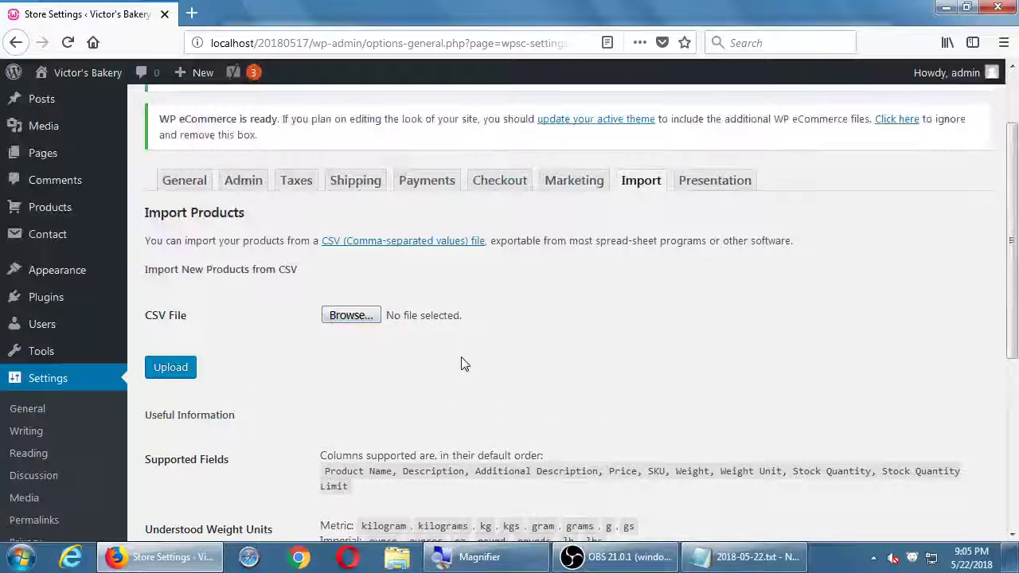
- Clear the text highlight and reread the CSV import guidance down to the example CSV file
scroll(738, 332, down, 1)
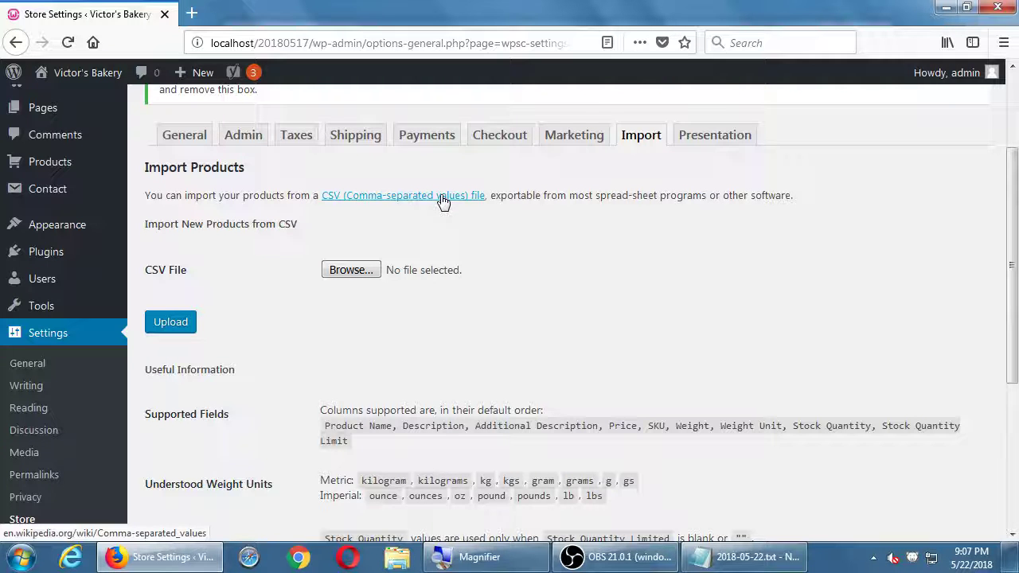
scroll(472, 270, down, 4)
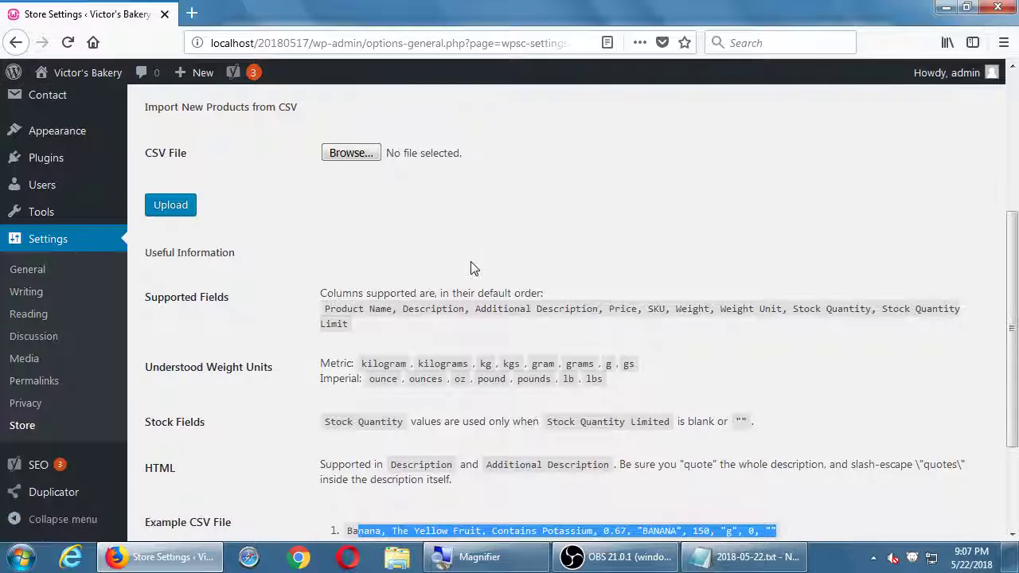
click(247, 382)
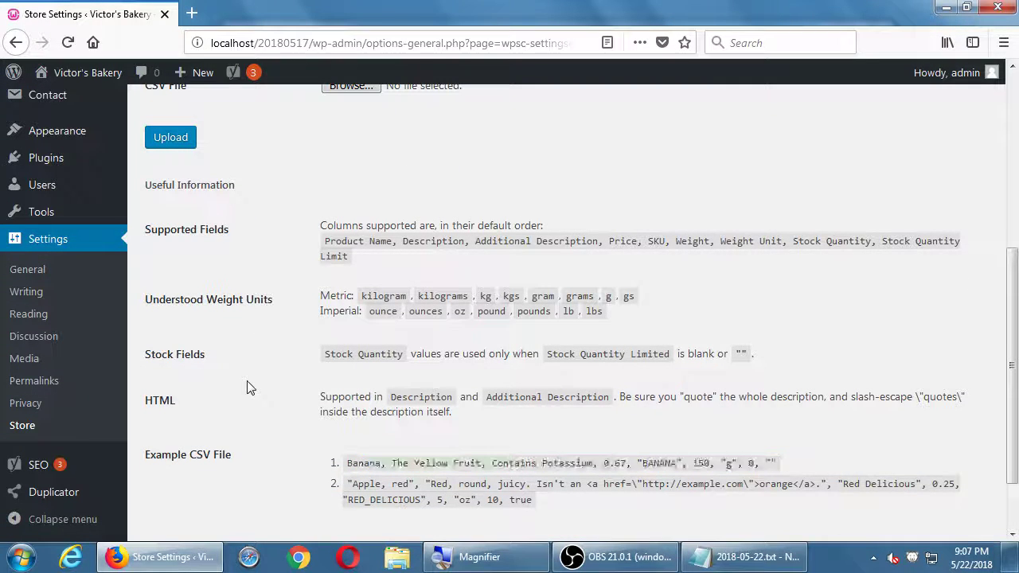
scroll(247, 382, down, 2)
scroll(247, 387, up, 1)
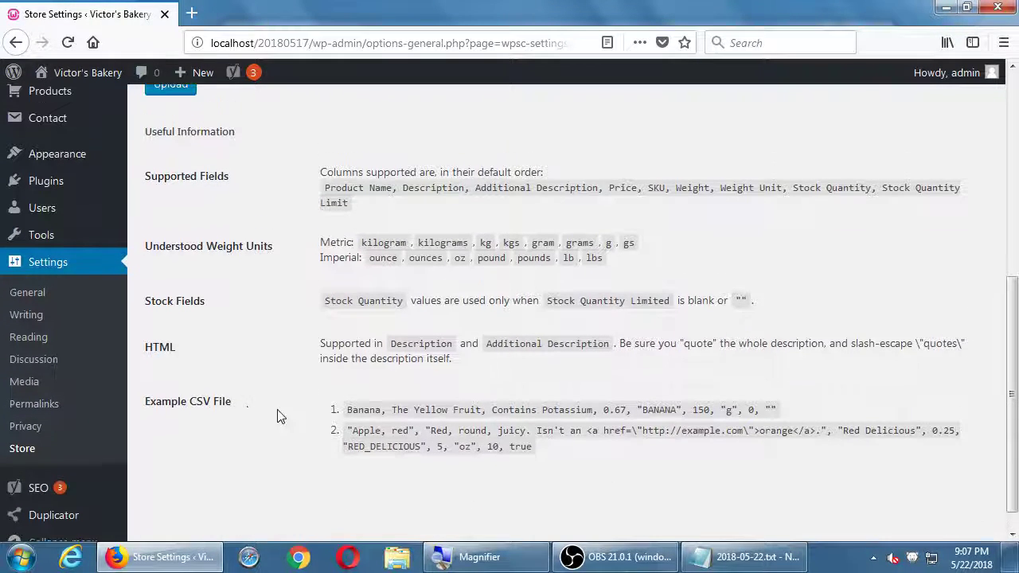
- Switch to the 2018-05-22.txt notes in Notepad, append "Remember: it might often be difficult to transfer" at the end, and return to the browser
click(744, 557)
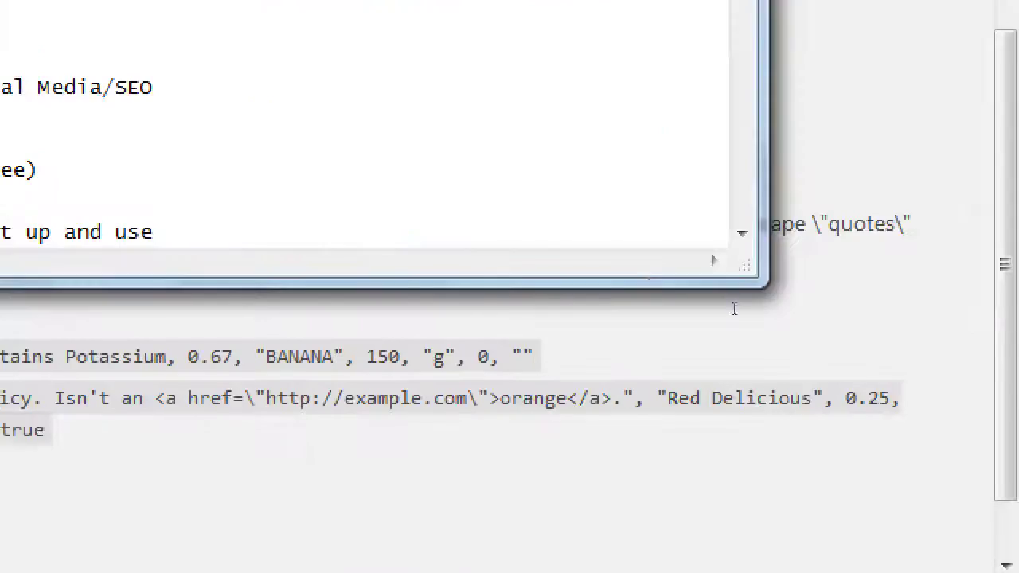
key(ctrl+End)
key(Return)
key(Return)
text(Remember: it might often be difficult to transe)
key(BackSpace)
text(fer)
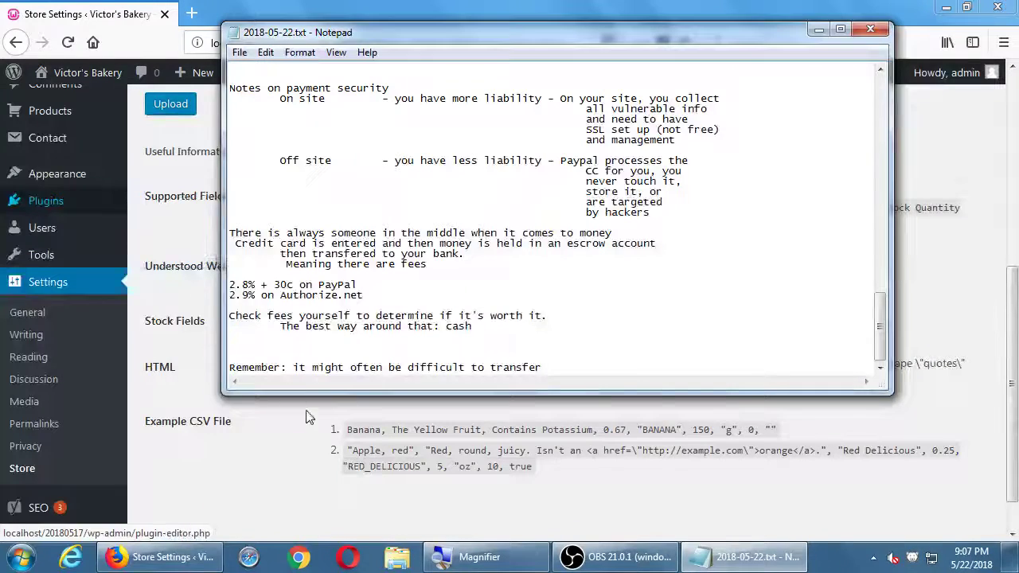
click(228, 483)
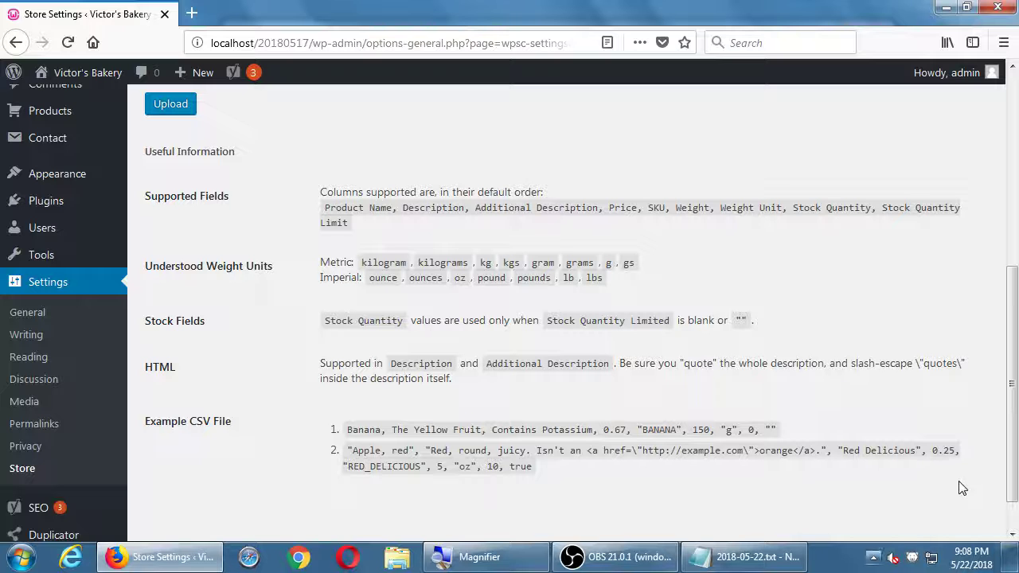
- Switch to the 2018-05-22.txt notes in Notepad and continue the reminder with "data between" and an indented new line "eCommerc solutions,"
click(742, 557)
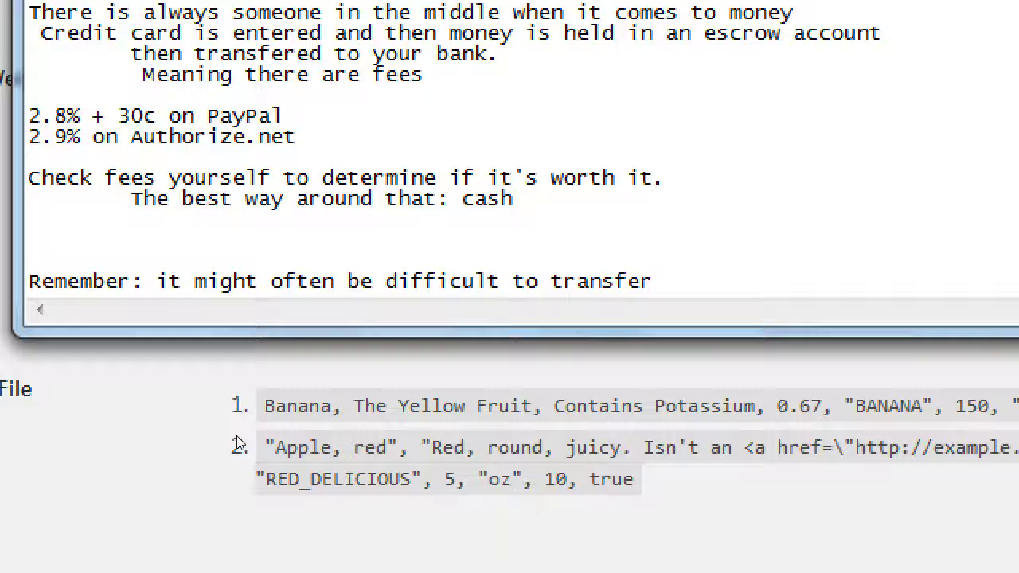
text(d)
key(BackSpace)
text(data betwe)
text(en)
key(Return)
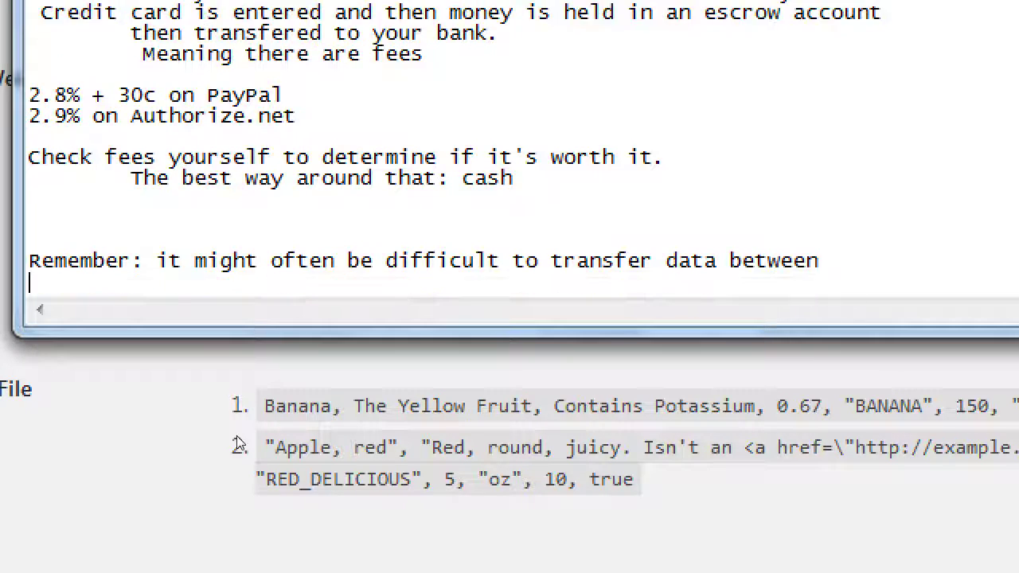
key(Tab)
text(eCommerc solutions, )
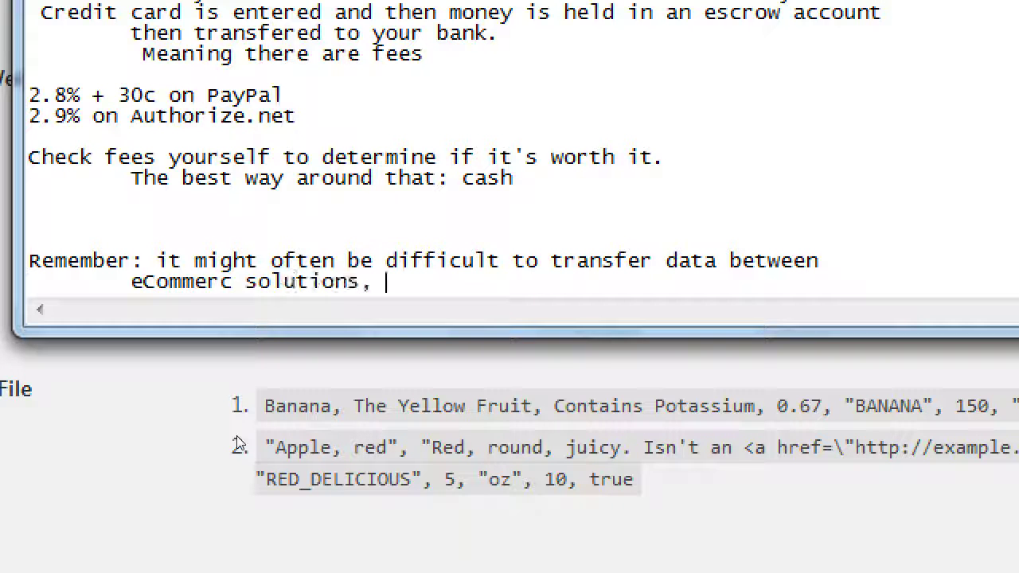
- Complete the reminder with "so you may want to try different ones before" and an indented line "commiting to the 'right' one.", and return to the browser
text(so you may want to try different ones before)
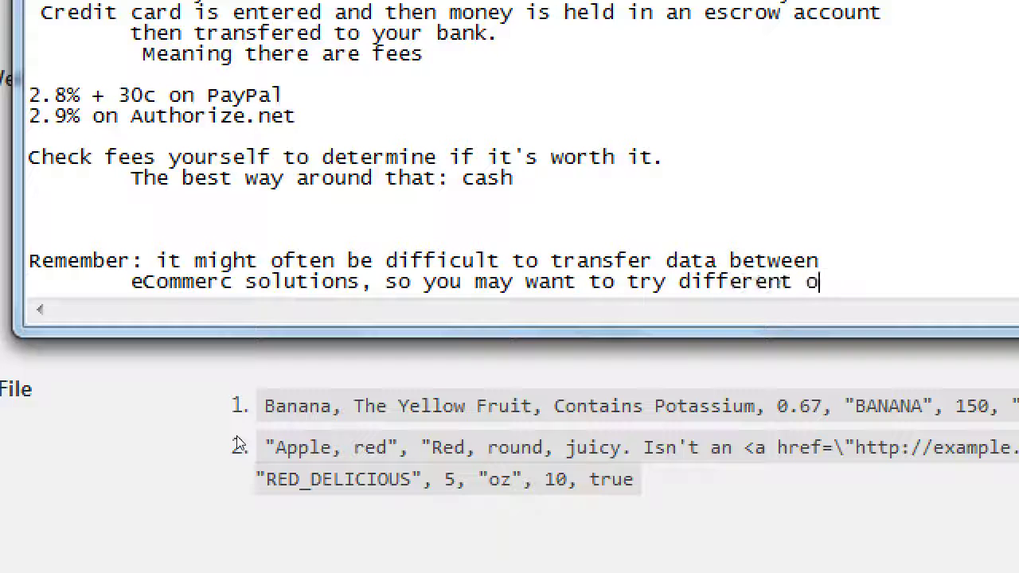
key(Return)
key(Tab)
text(commiting to the 'right' o)
key(BackSpace)
key(BackSpace)
text(' one.)
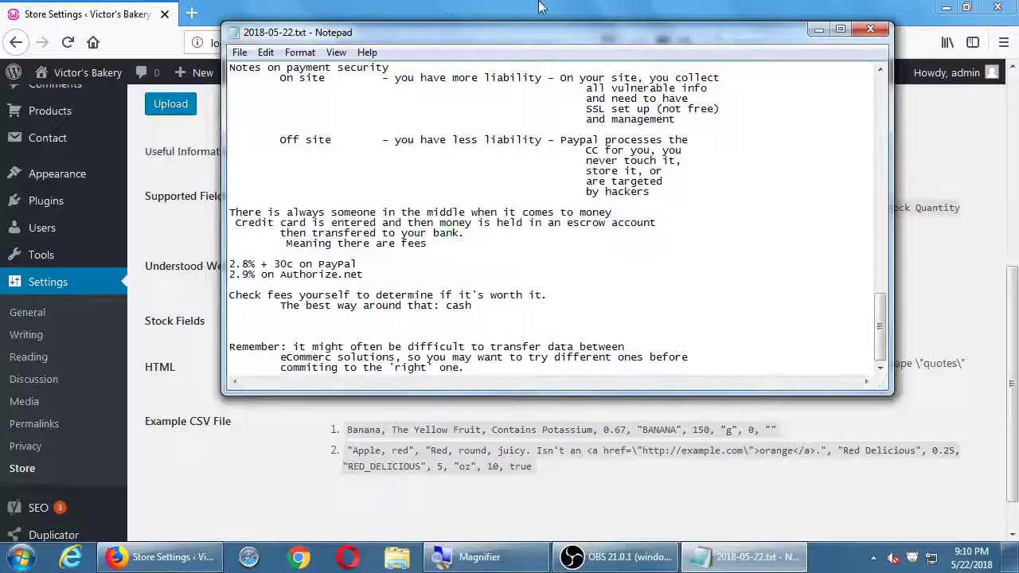
click(538, 6)
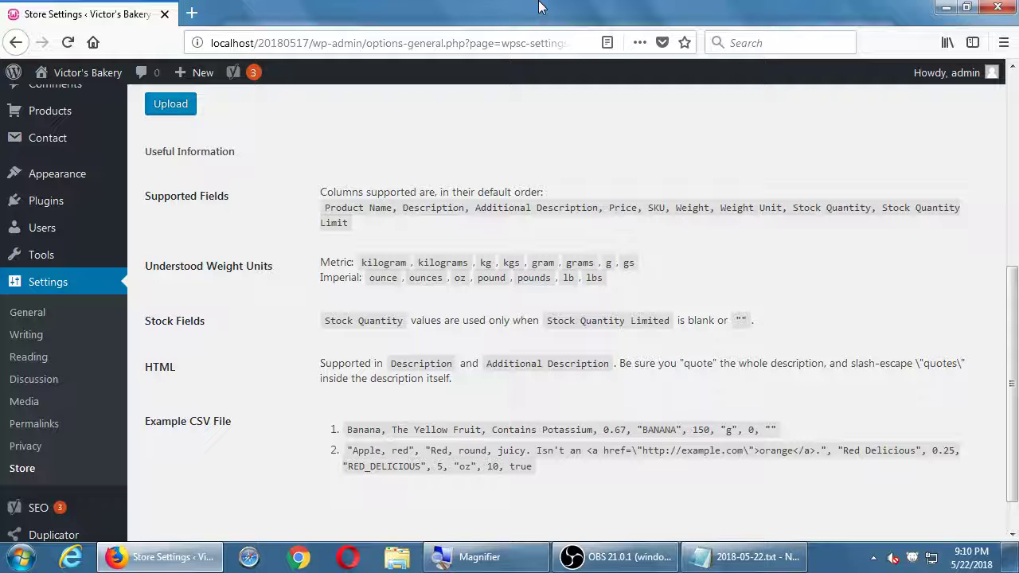
- Look at the Notepad notes again and return to the beginning of the Store Settings page in the browser
click(756, 556)
click(646, 326)
key(alt+Tab)
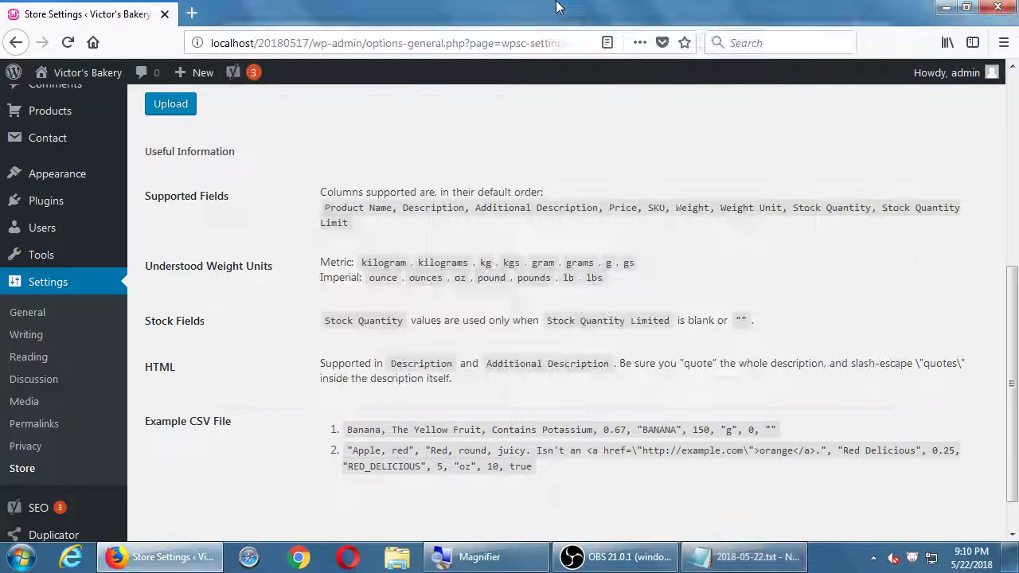
scroll(610, 89, up, 1)
scroll(610, 88, up, 5)
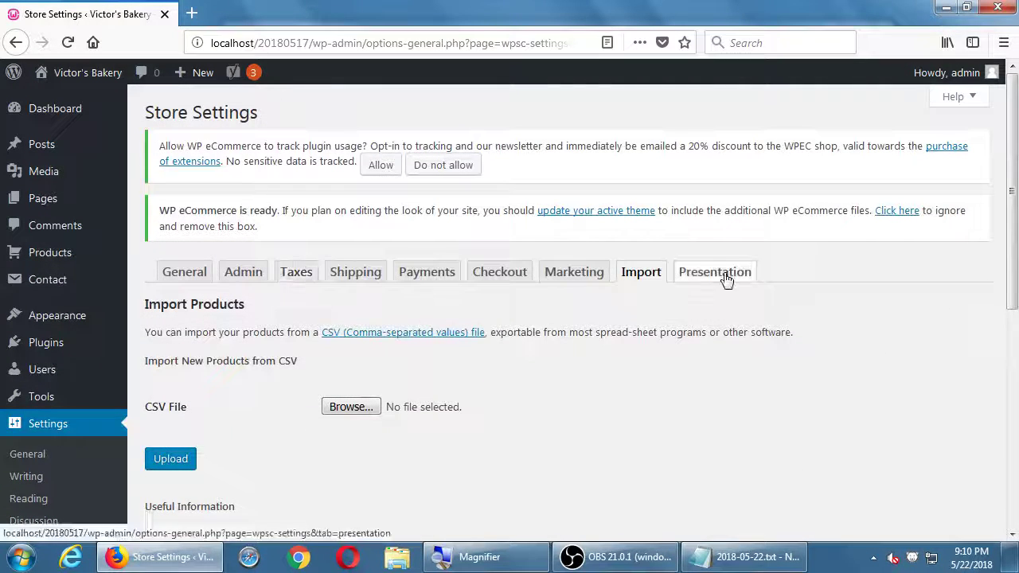